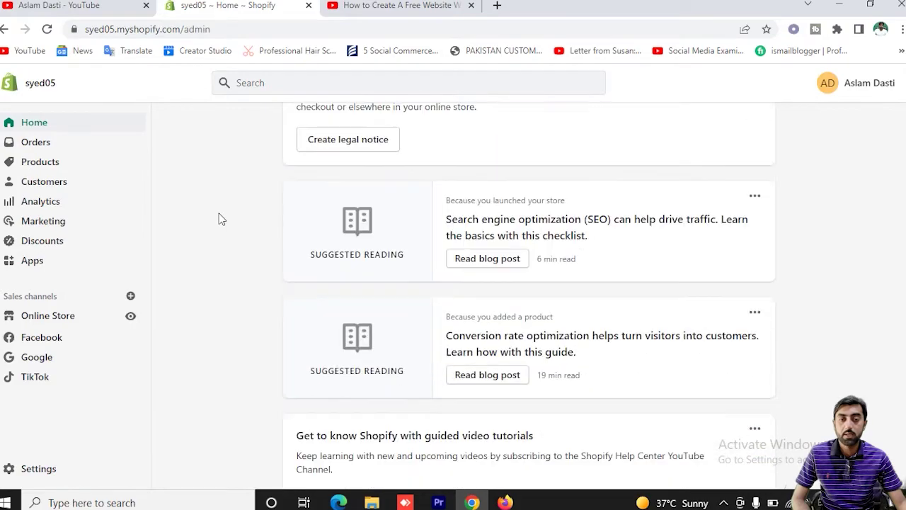
- Open the Shopify App Store through the Starter pack dropshipping collection on the store's Apps page
scroll(219, 213, up, 12)
scroll(209, 191, up, 10)
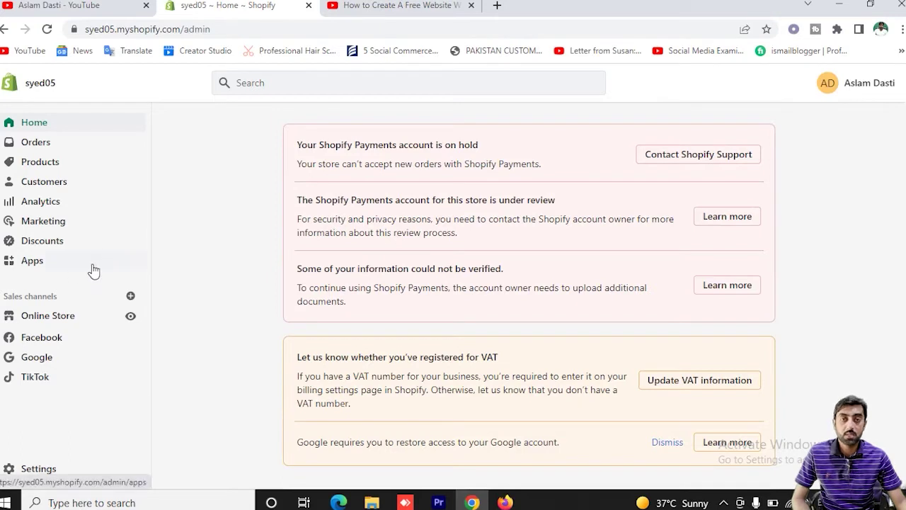
click(30, 271)
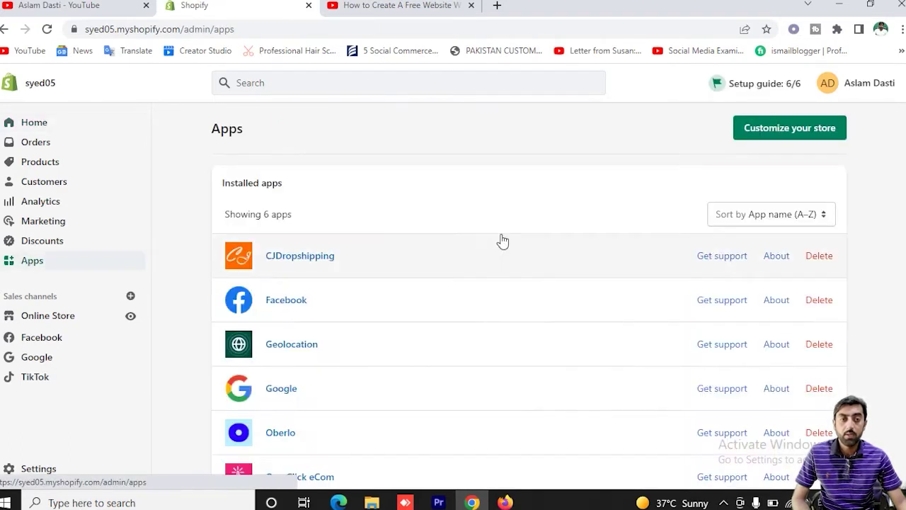
click(790, 135)
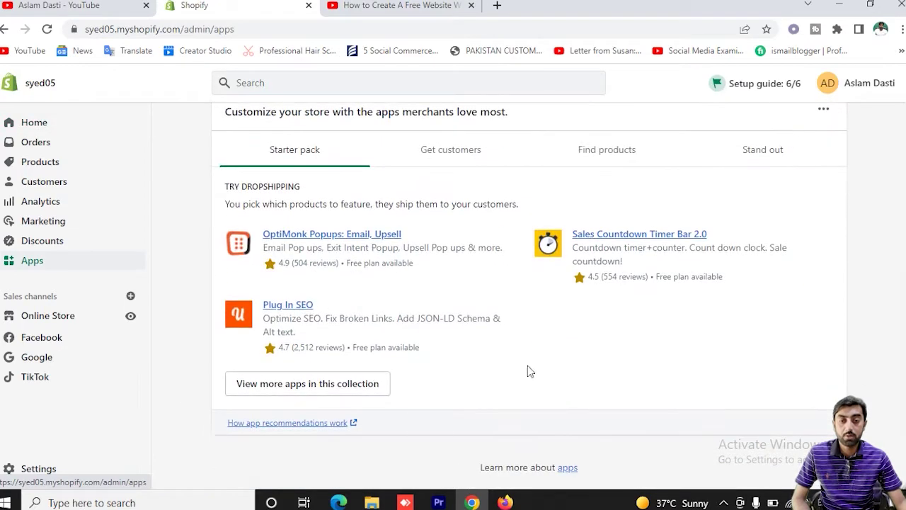
click(327, 388)
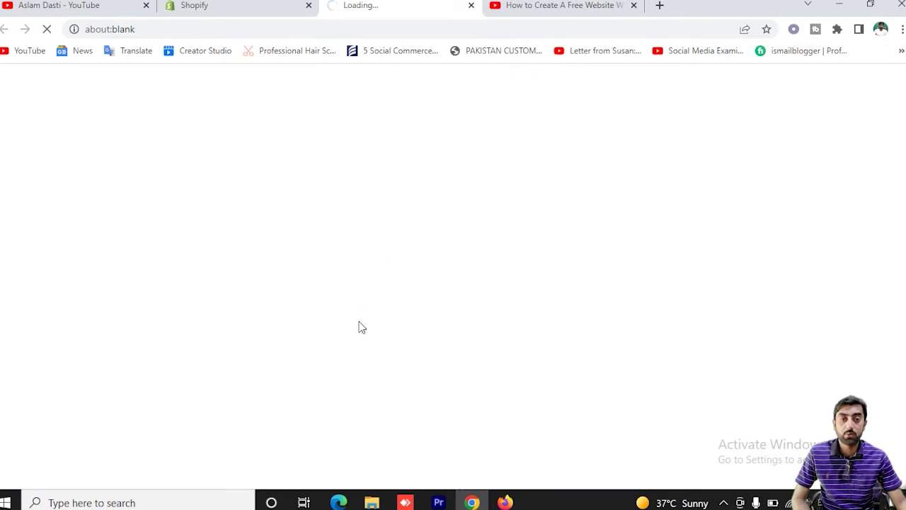
- Search the Shopify App Store for "sup dropshipping"
click(555, 90)
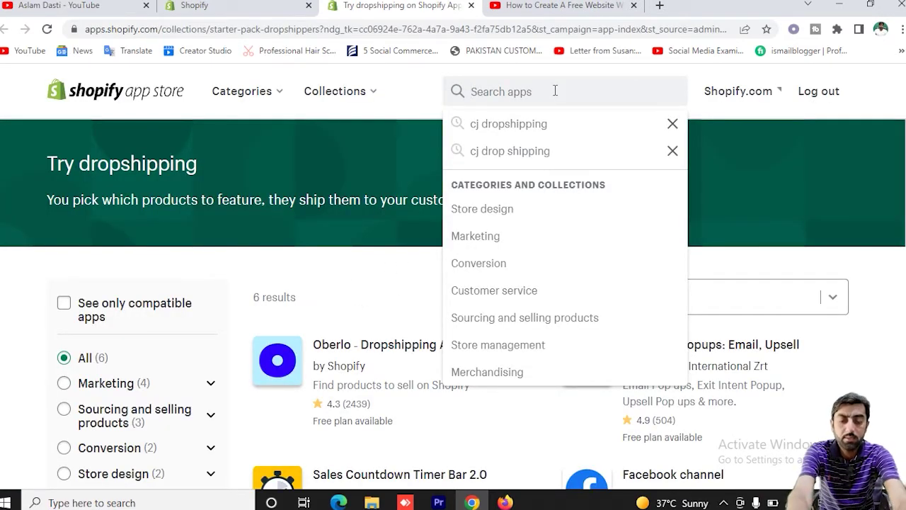
text(sup dro)
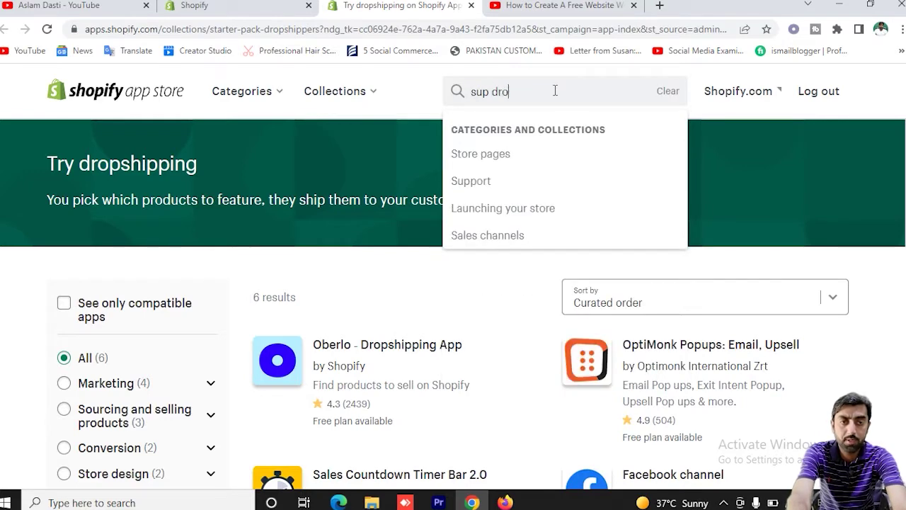
text(pshipping)
key(Return)
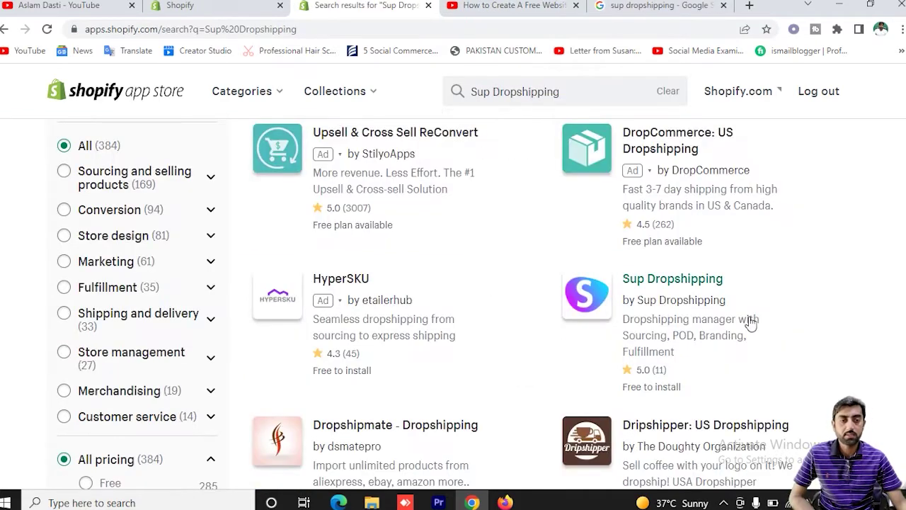
- Add the Sup Dropshipping app to the store and continue to its dashboard
click(689, 286)
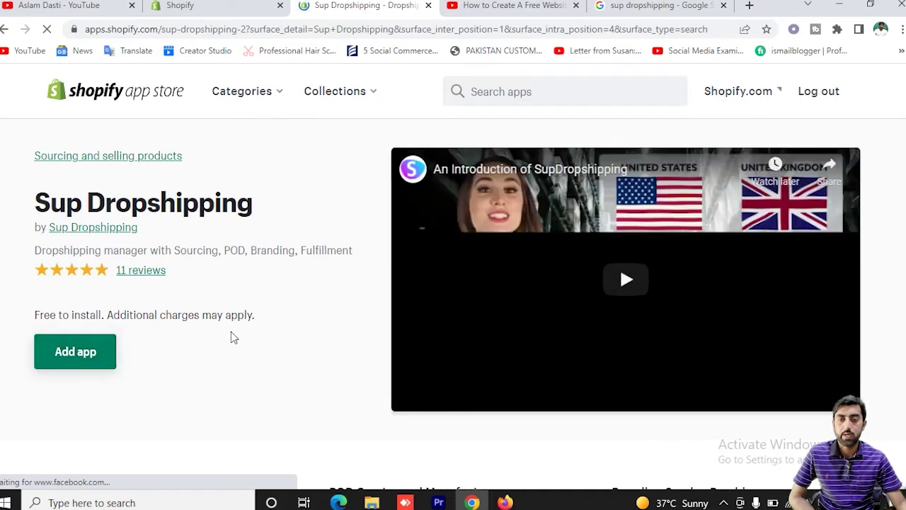
click(85, 360)
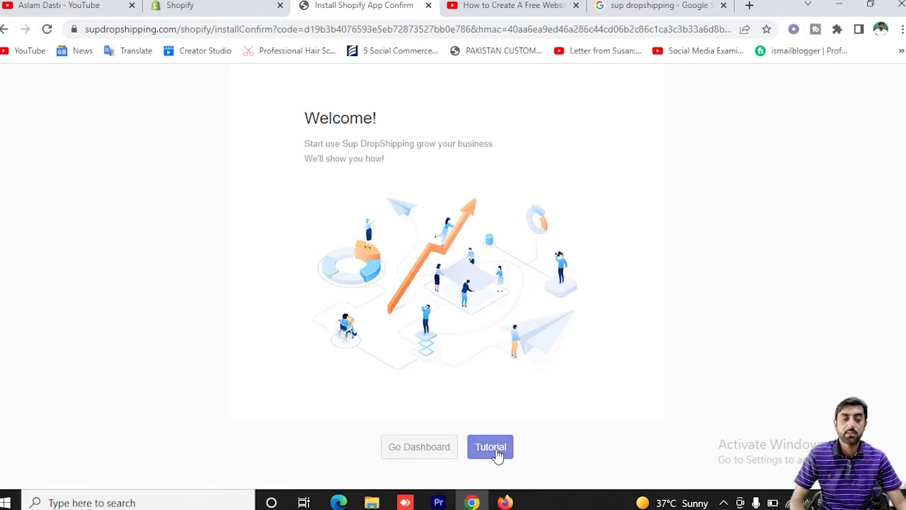
click(425, 454)
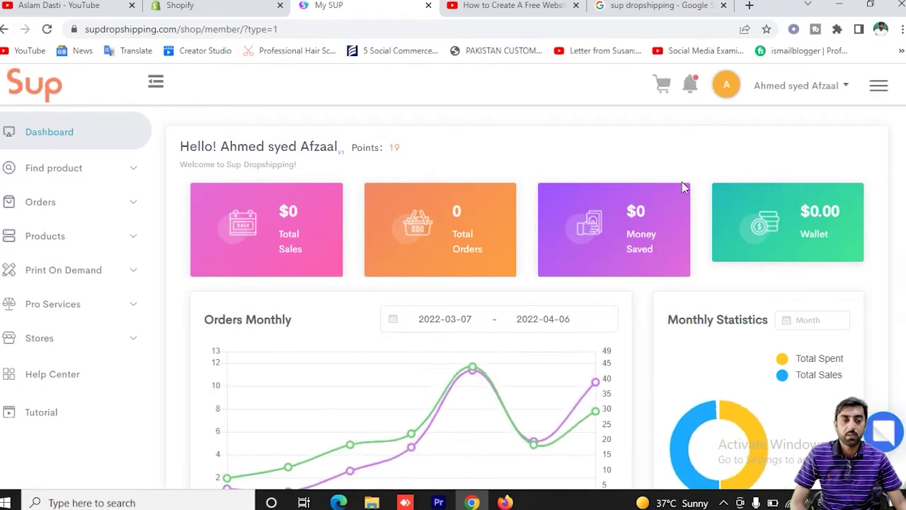
- Look over the dashboard's monthly orders chart, order status figures and recent order list
mouse_move(474, 363)
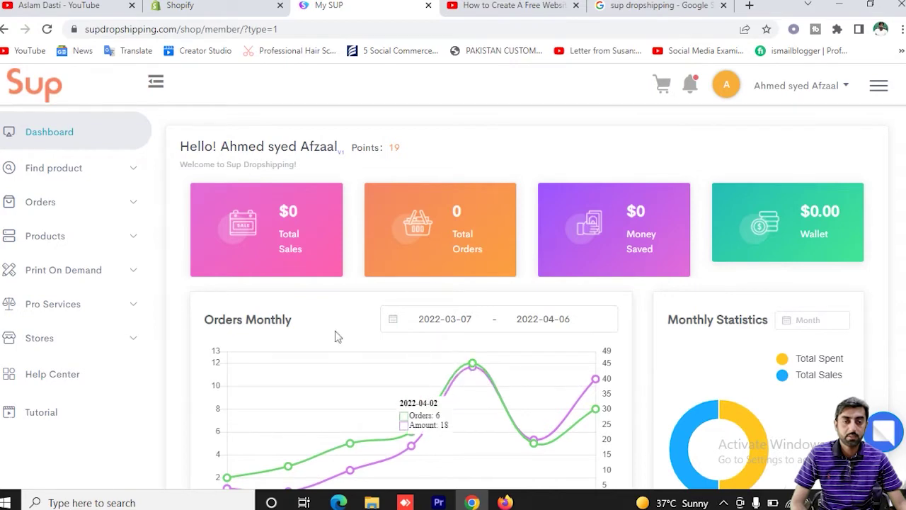
scroll(696, 319, down, 1)
scroll(697, 319, down, 7)
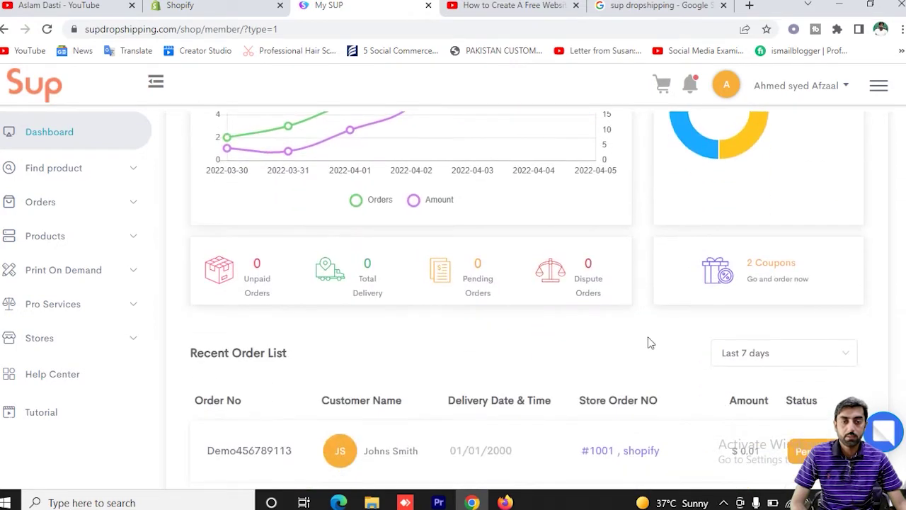
scroll(567, 334, up, 8)
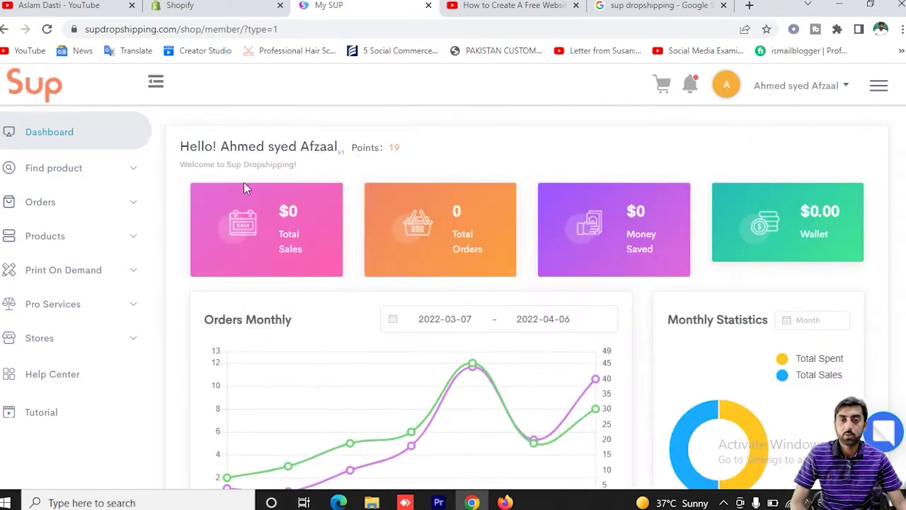
- Examine the Sourcing and Find Better Price pages for finding products
click(73, 175)
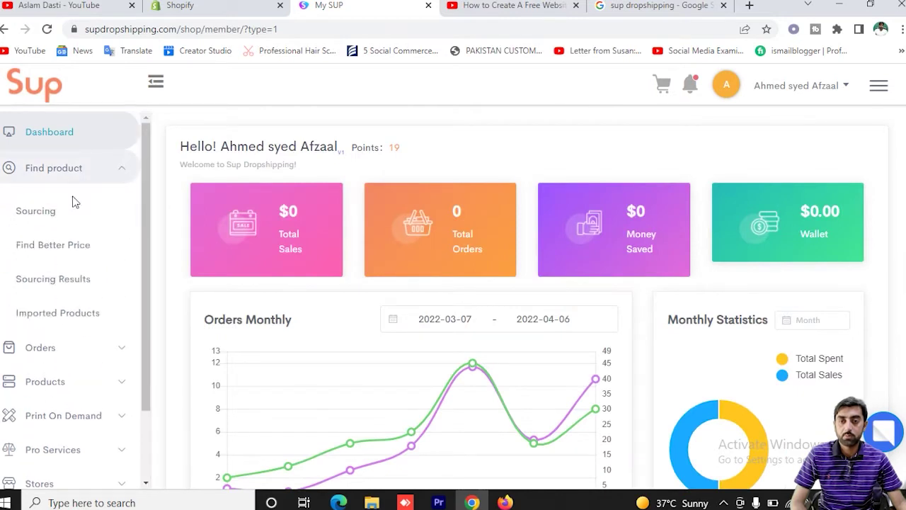
click(50, 217)
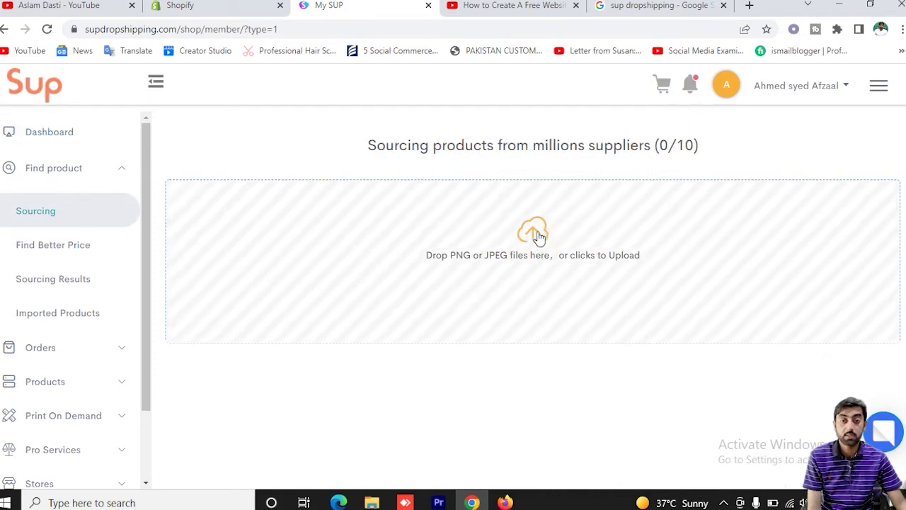
click(66, 253)
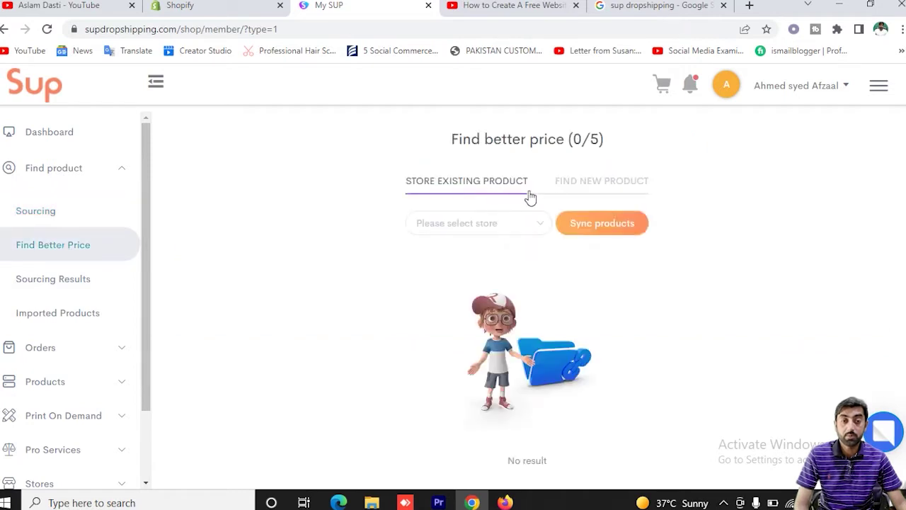
scroll(602, 291, down, 2)
scroll(528, 276, up, 2)
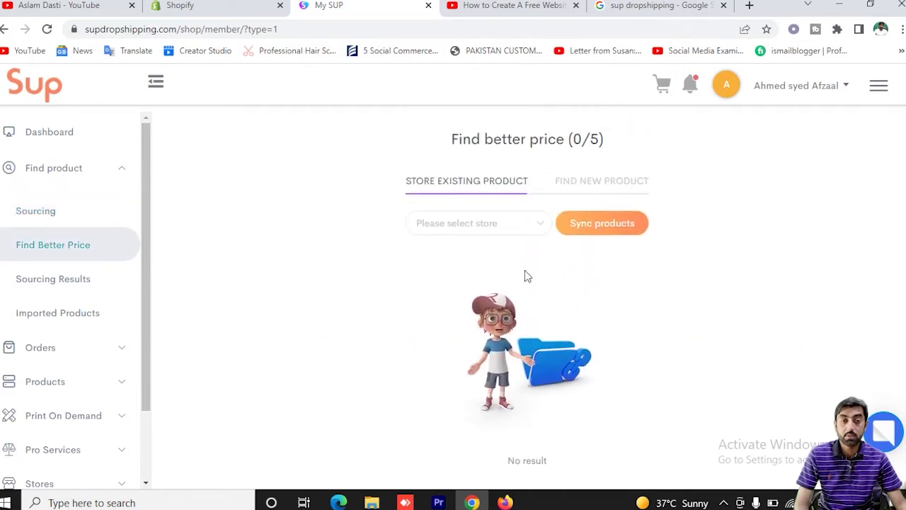
- View the Find New Product form for better prices and check its image upload without choosing a file
click(606, 186)
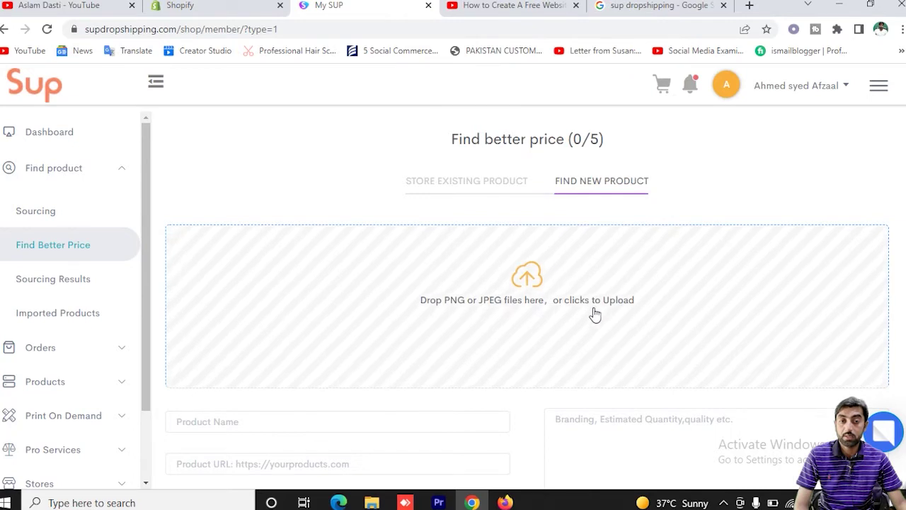
click(500, 283)
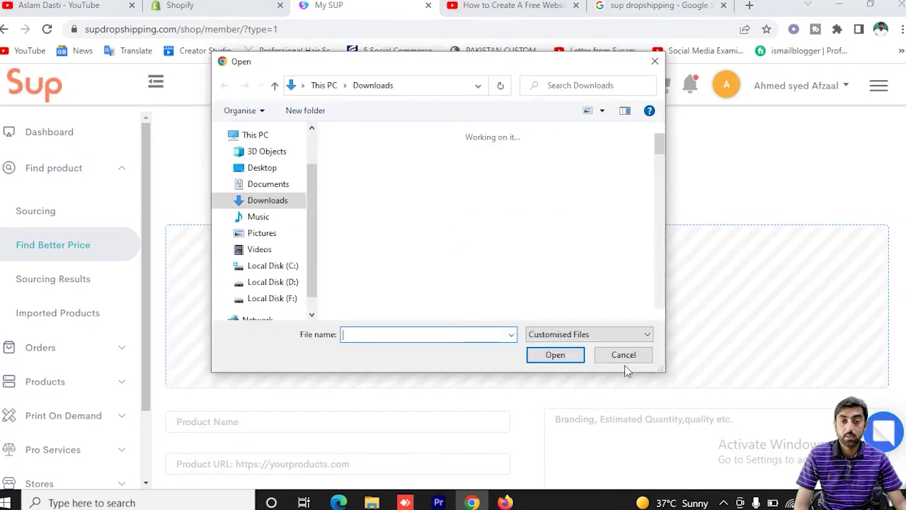
click(624, 355)
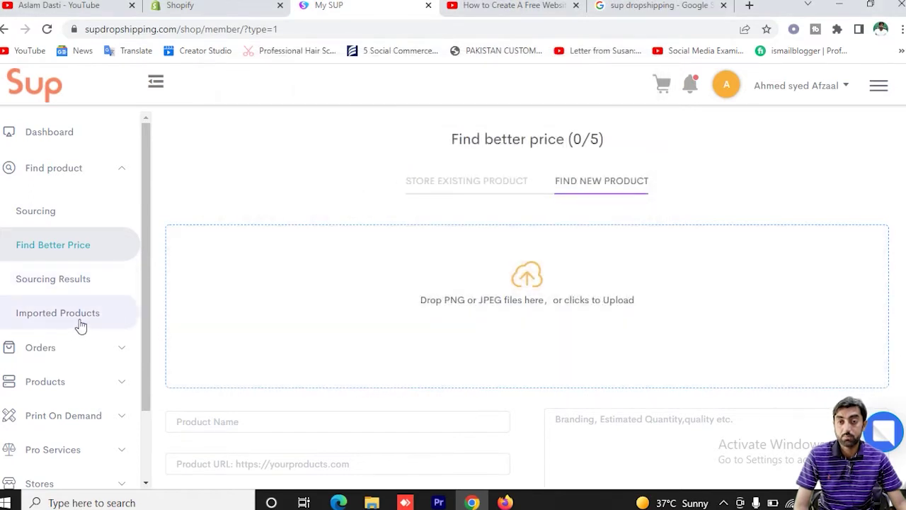
- Review the store orders by status: Awaiting Payment, Pending, Processing and Completed
scroll(77, 324, down, 1)
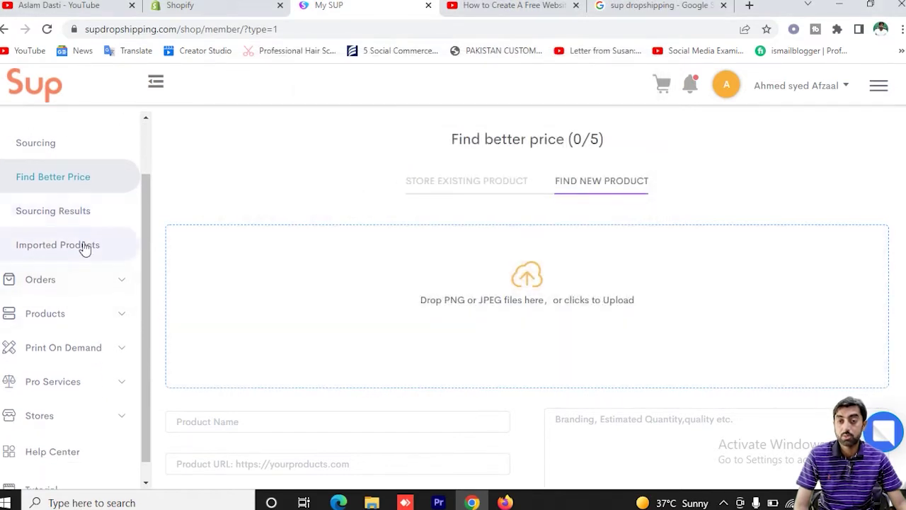
click(61, 285)
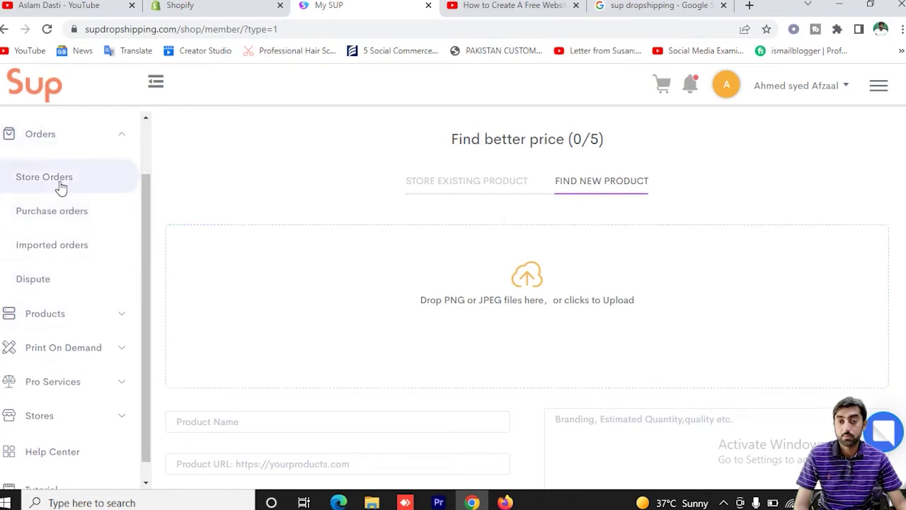
click(61, 185)
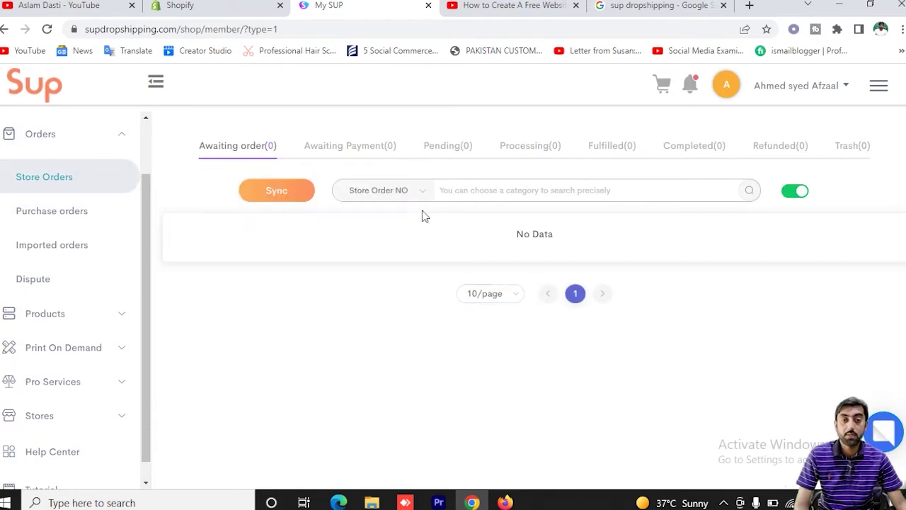
click(357, 150)
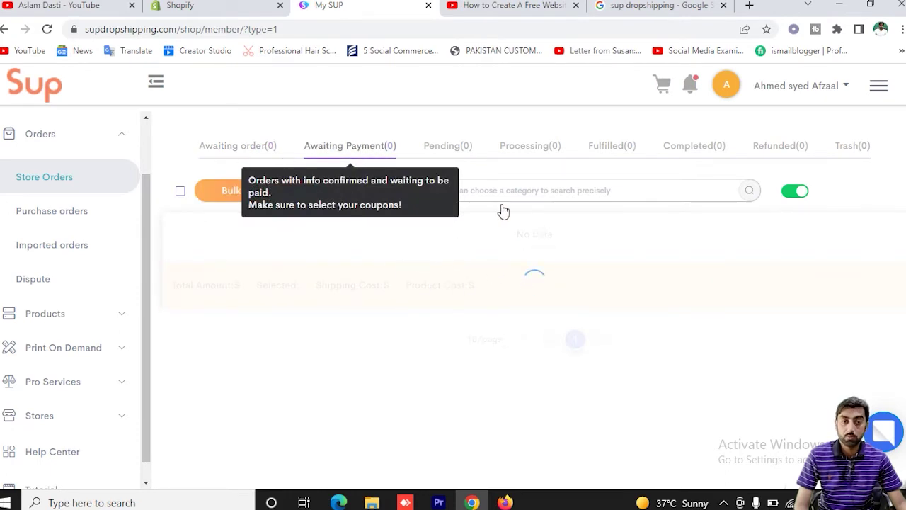
click(455, 149)
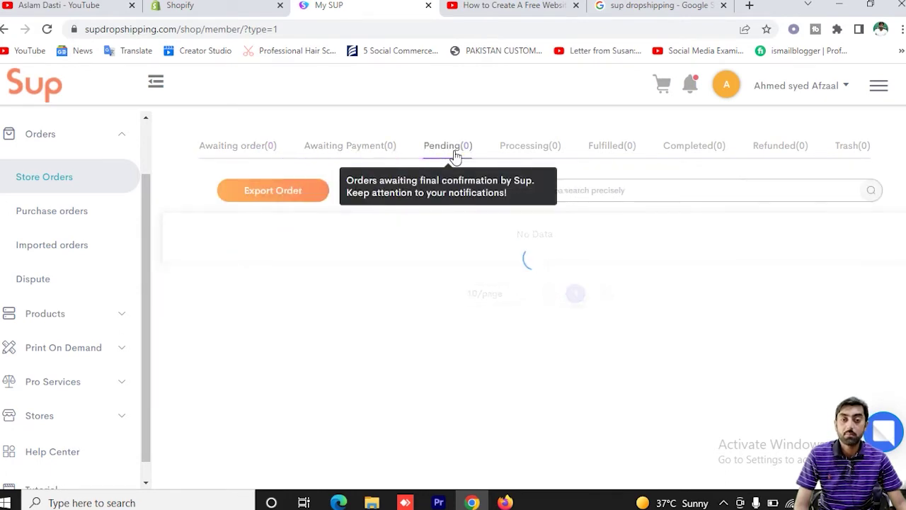
click(549, 151)
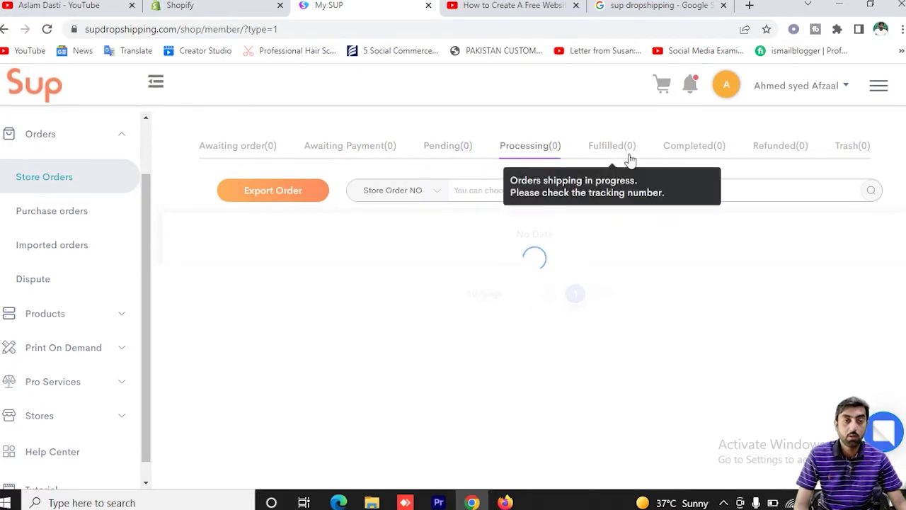
click(699, 153)
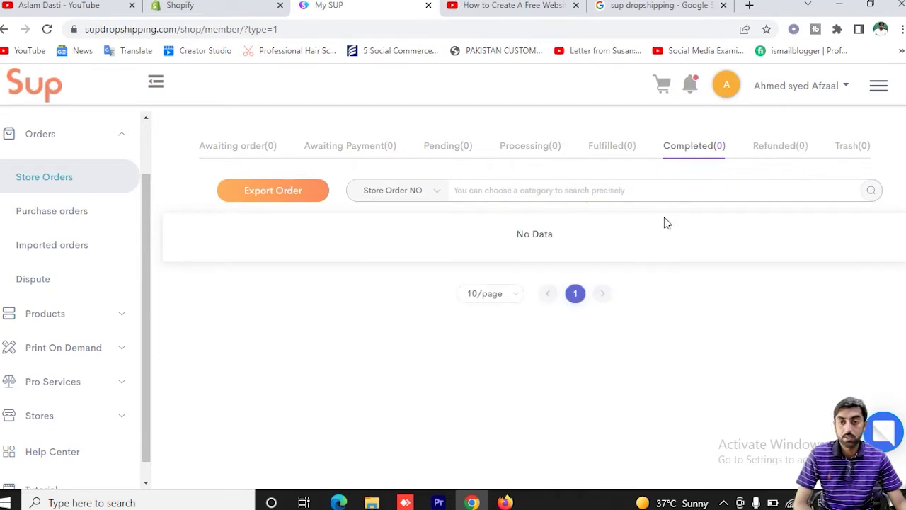
- View the purchase orders and the imported orders
scroll(99, 323, down, 1)
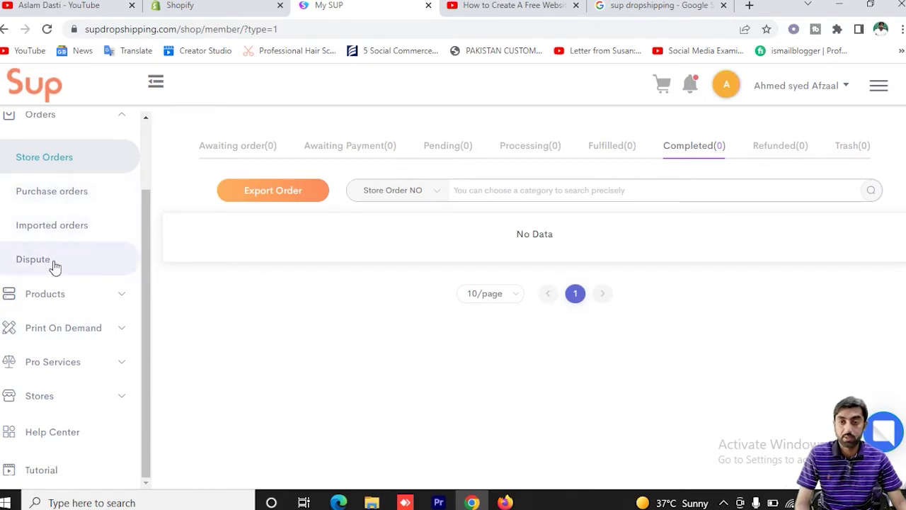
click(63, 202)
click(71, 235)
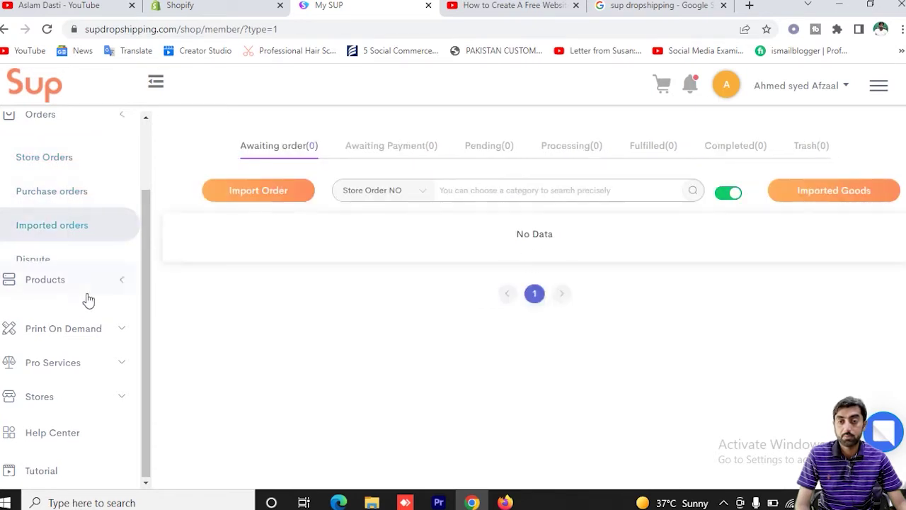
- Open the full Sup Dropshipping product catalogue from the product queue and browse the listed items
click(90, 298)
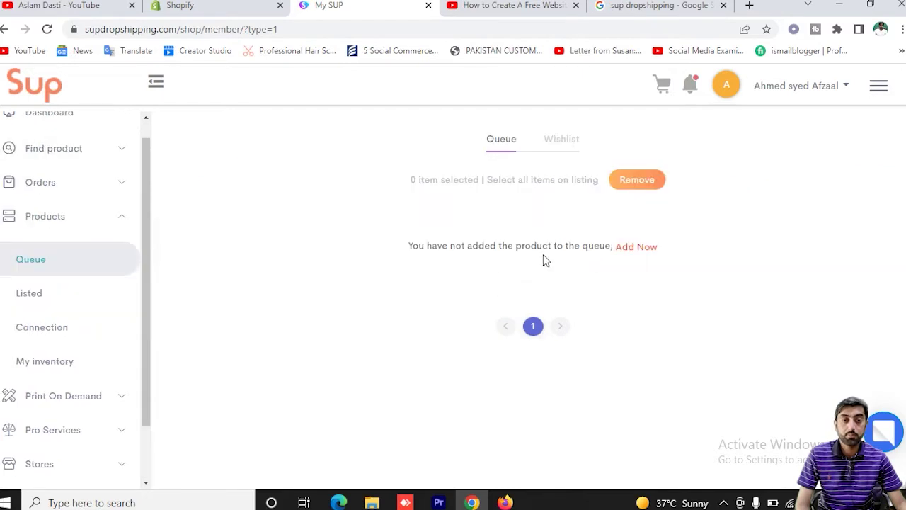
click(636, 248)
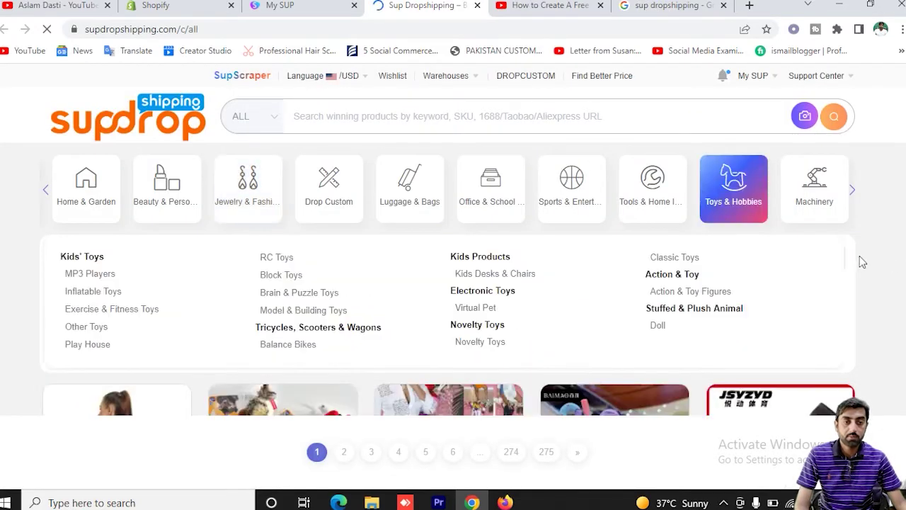
scroll(859, 260, down, 4)
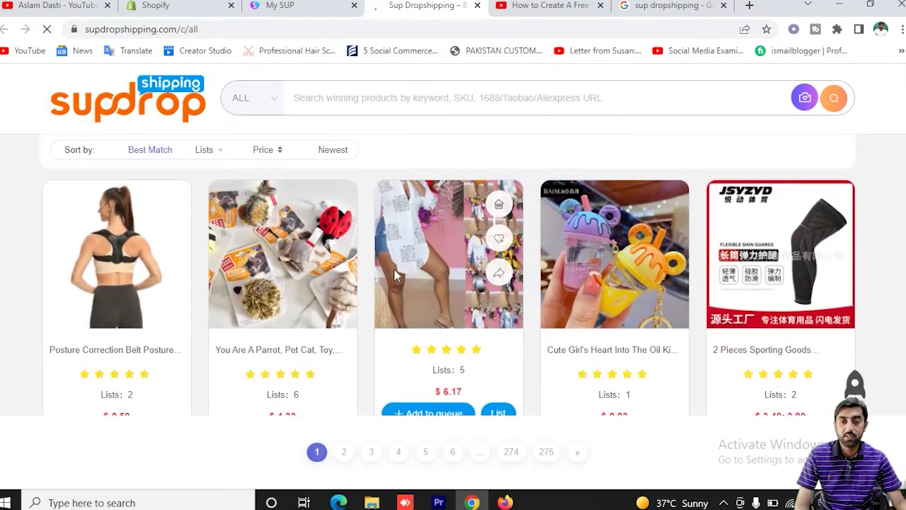
scroll(606, 304, down, 3)
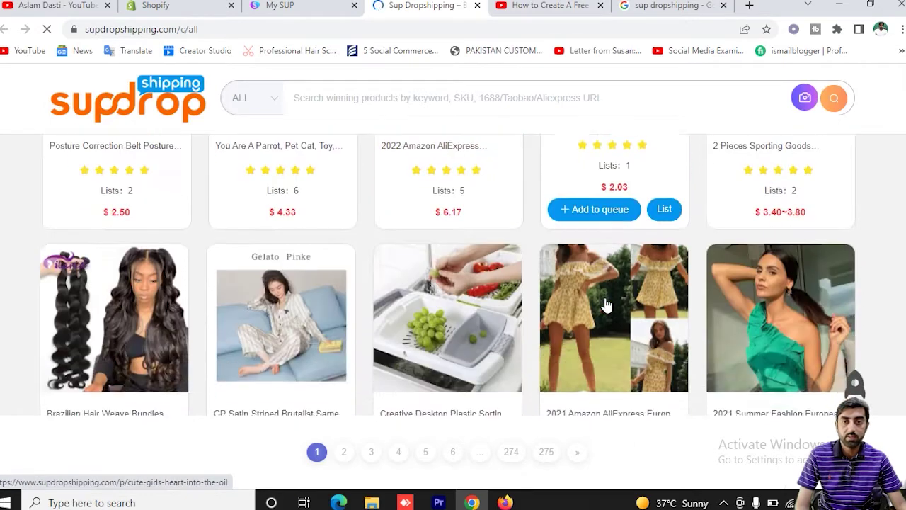
scroll(605, 305, down, 5)
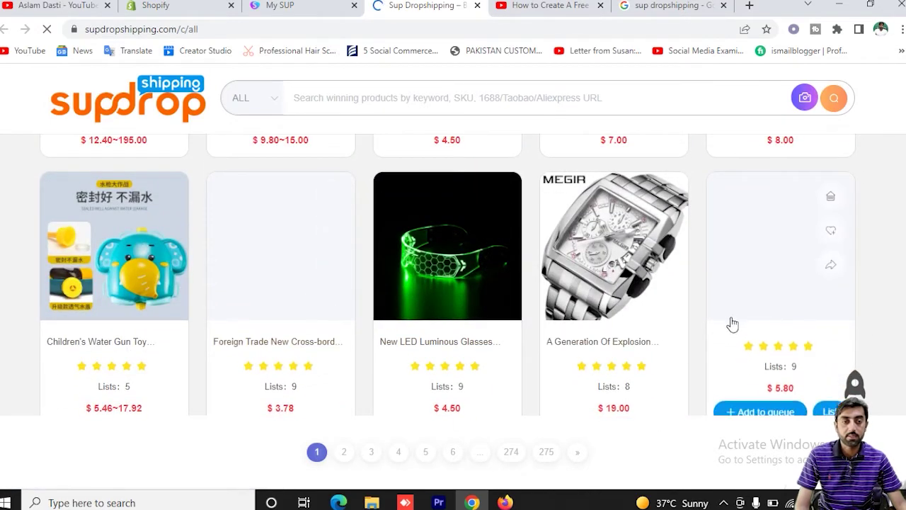
scroll(701, 312, down, 4)
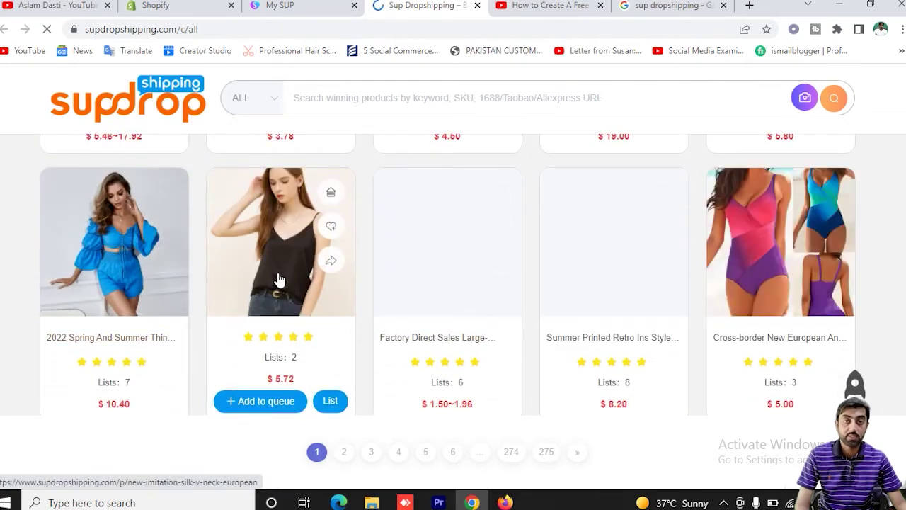
- Browse the full product catalogue and examine the queue, wishlist and list-to-store options on the product cards
scroll(279, 280, down, 2)
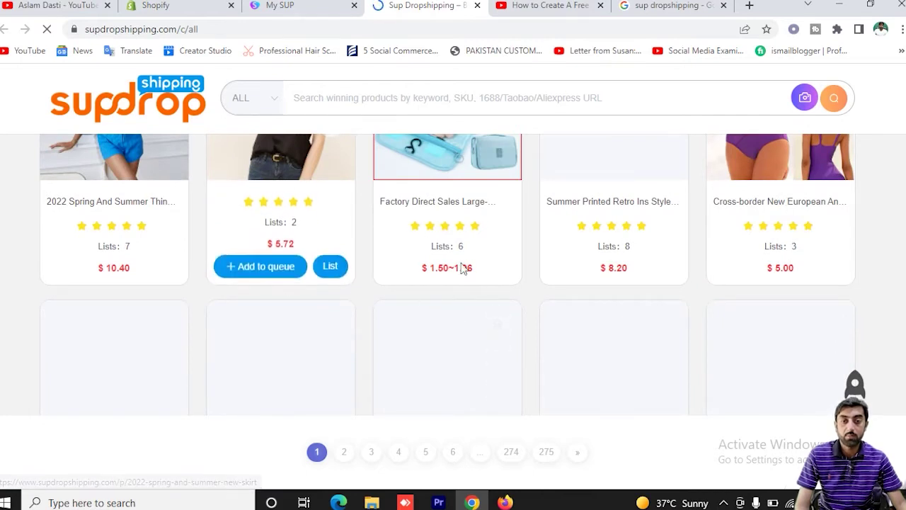
mouse_move(287, 262)
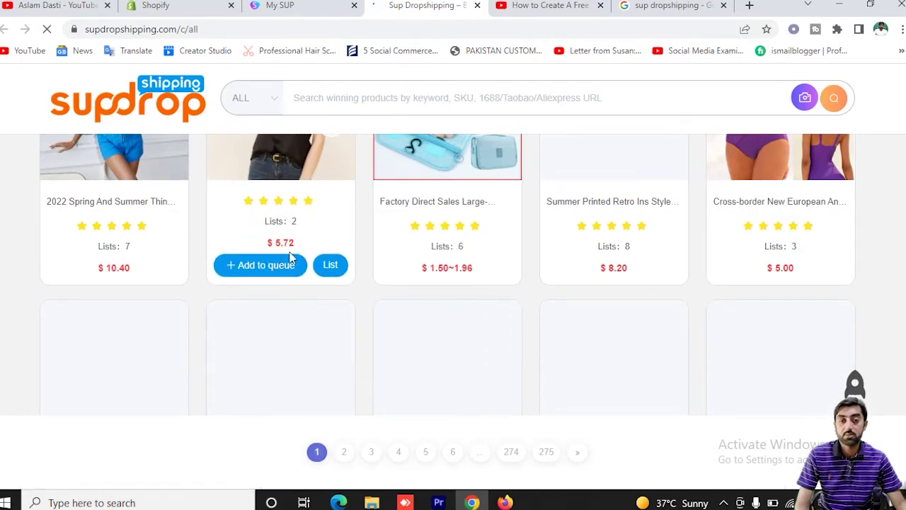
scroll(290, 258, up, 1)
scroll(296, 236, up, 1)
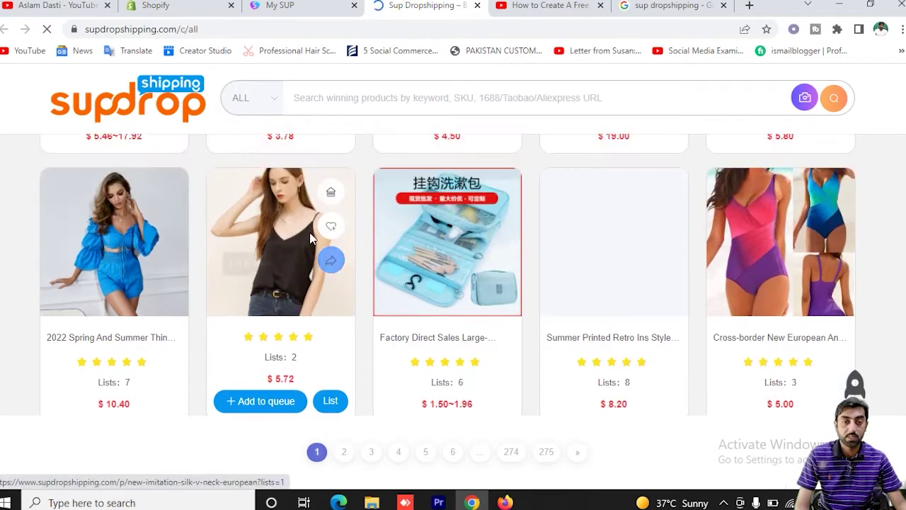
scroll(637, 307, down, 2)
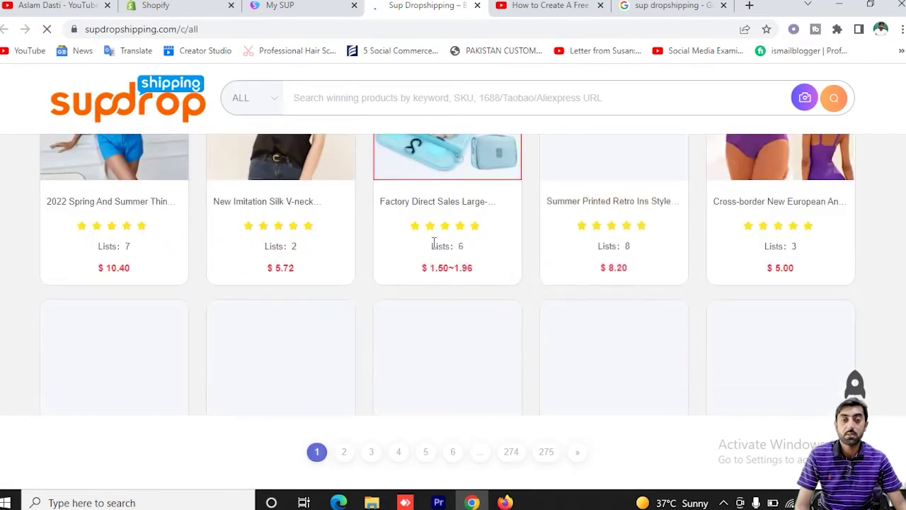
scroll(496, 283, up, 3)
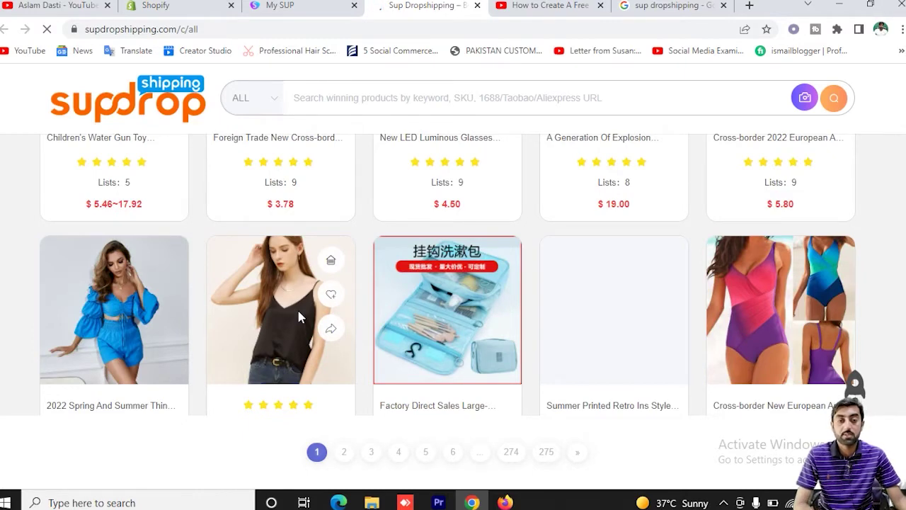
scroll(299, 310, down, 1)
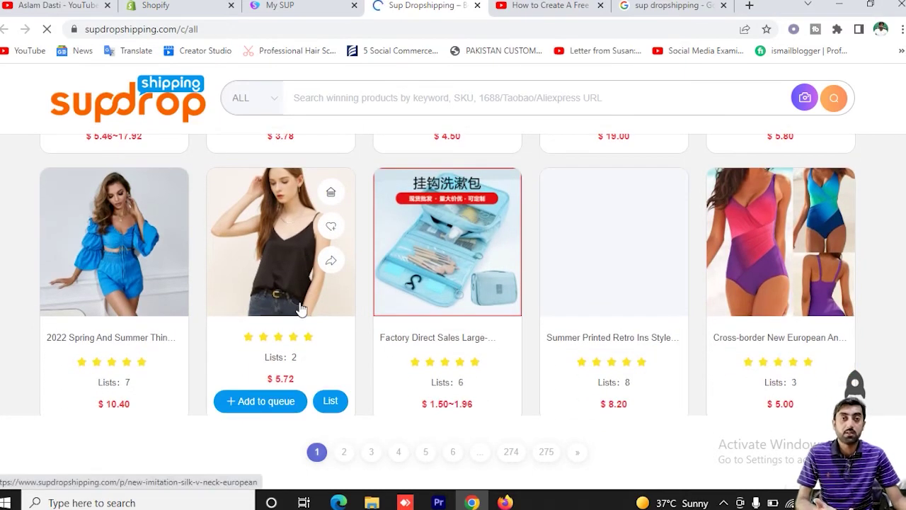
scroll(306, 307, up, 5)
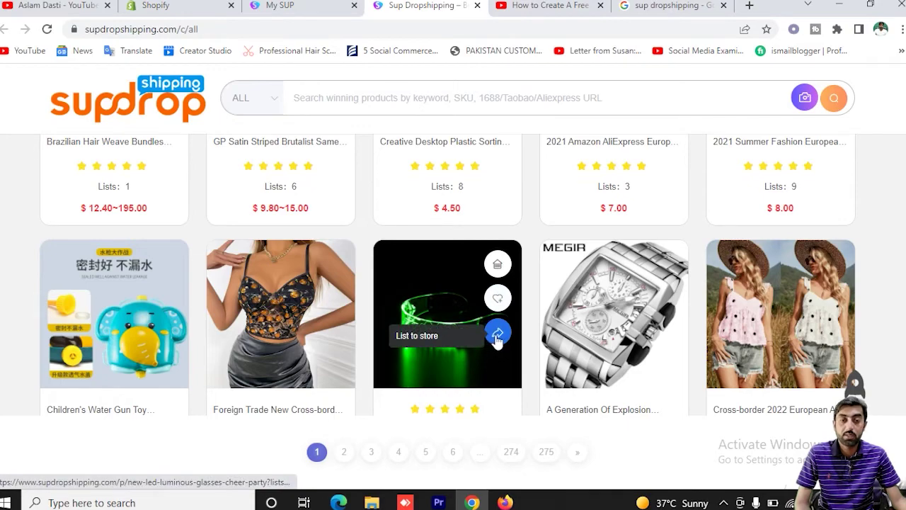
scroll(496, 338, up, 10)
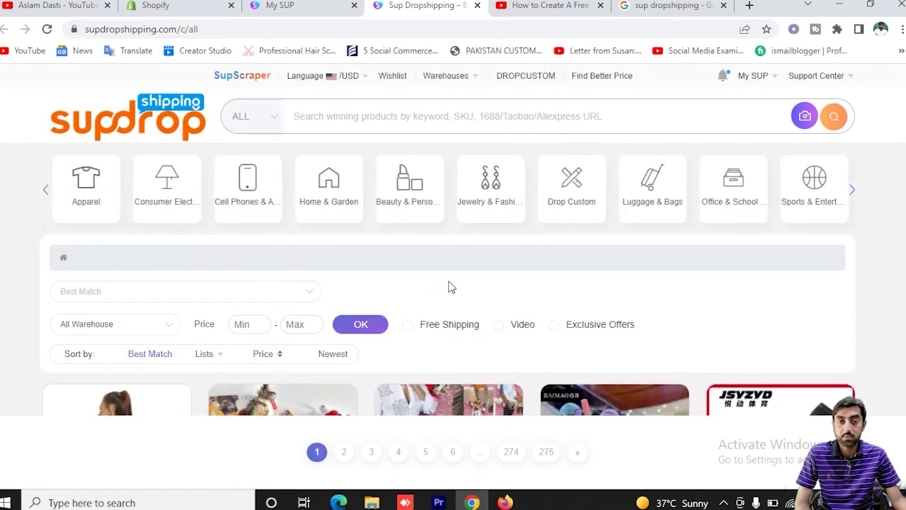
mouse_move(499, 197)
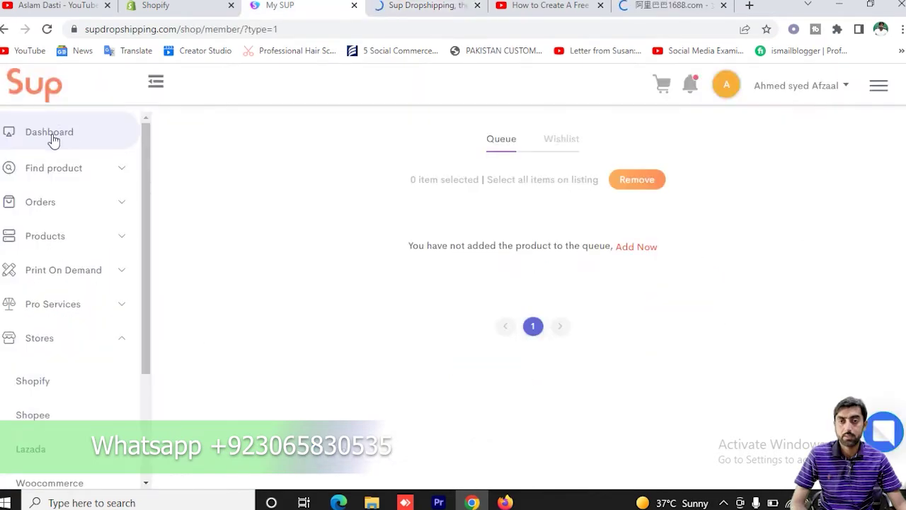
- View the Sup Dropshipping dashboard and open the Sourcing page for finding products by image
click(53, 139)
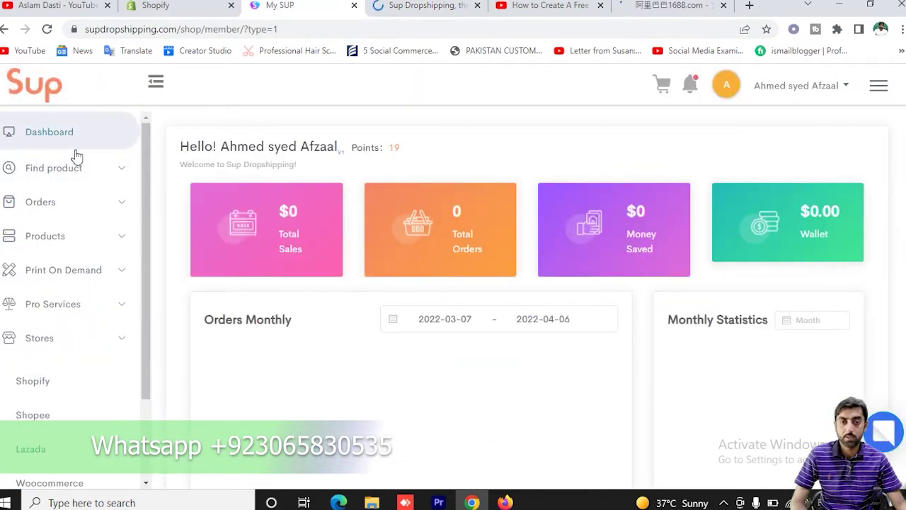
click(89, 174)
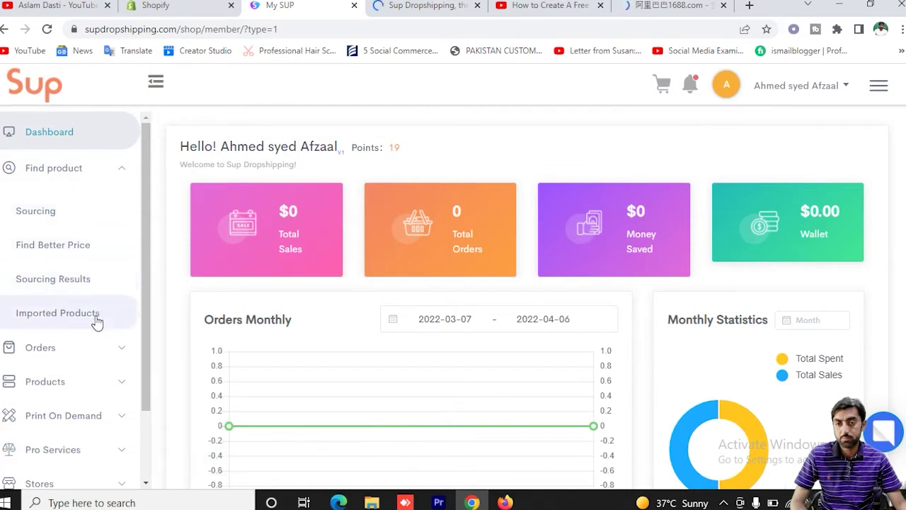
click(53, 211)
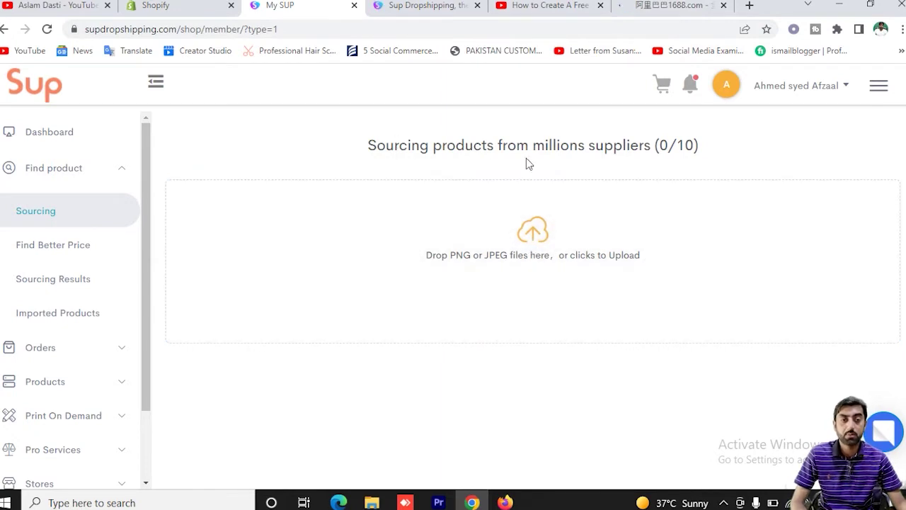
drag(664, 145, 375, 166)
- Switch to the 1688.com site and save the gold necklace image as a PNG in the Downloads folder
click(662, 5)
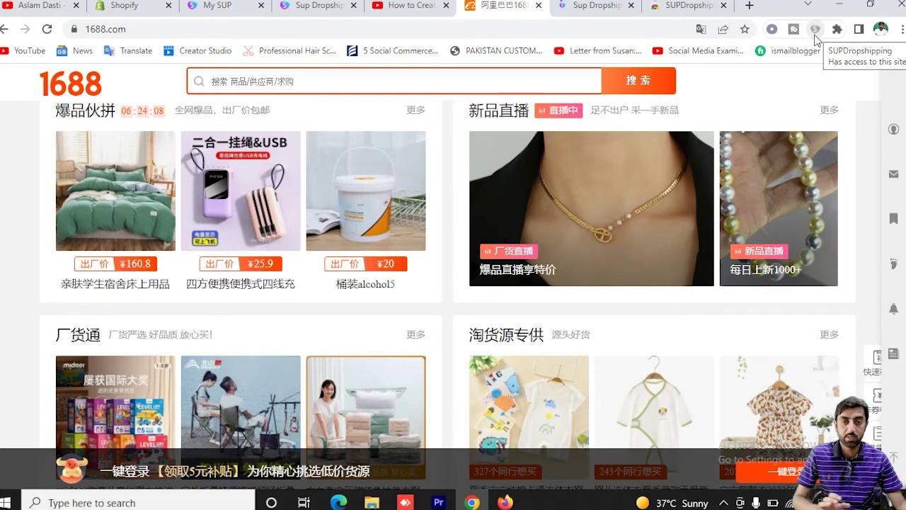
scroll(412, 229, up, 10)
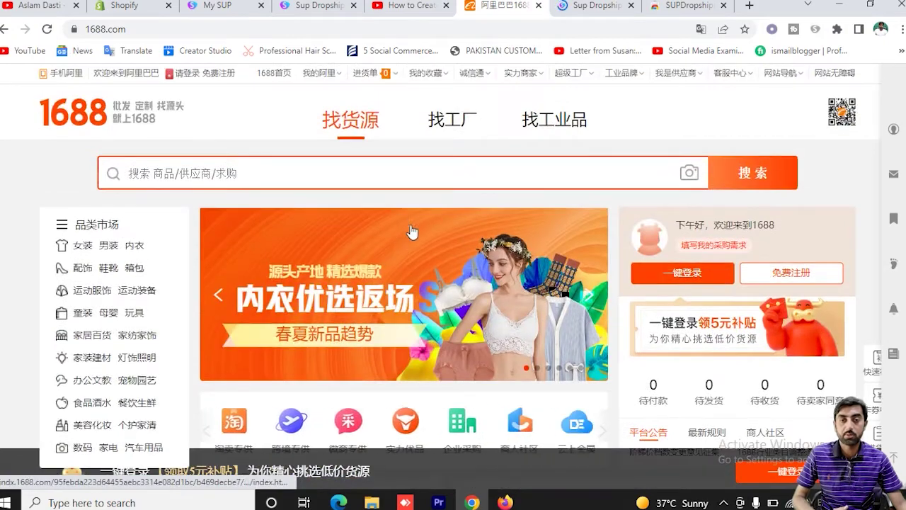
scroll(411, 229, down, 8)
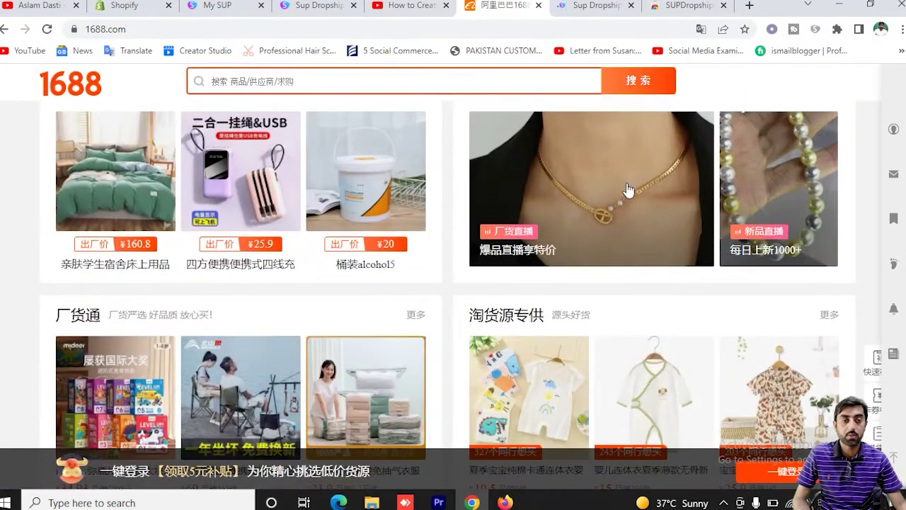
right_click(618, 194)
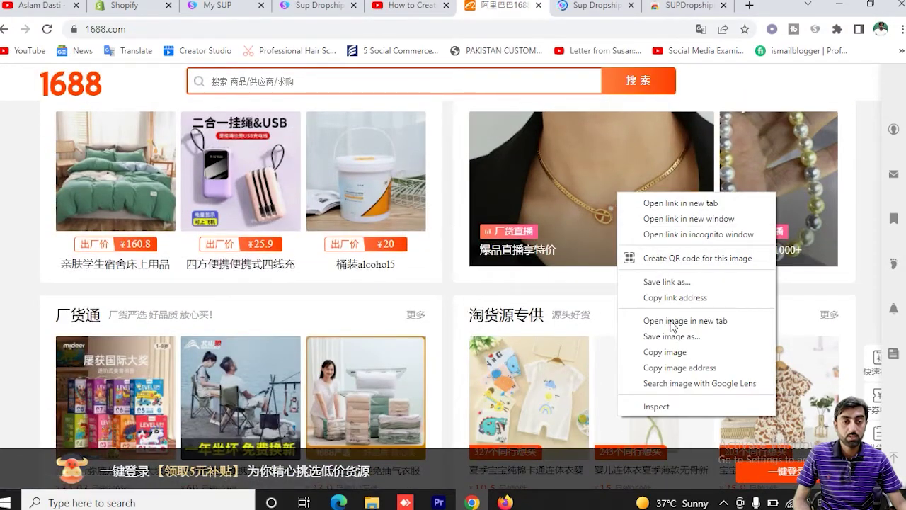
click(674, 352)
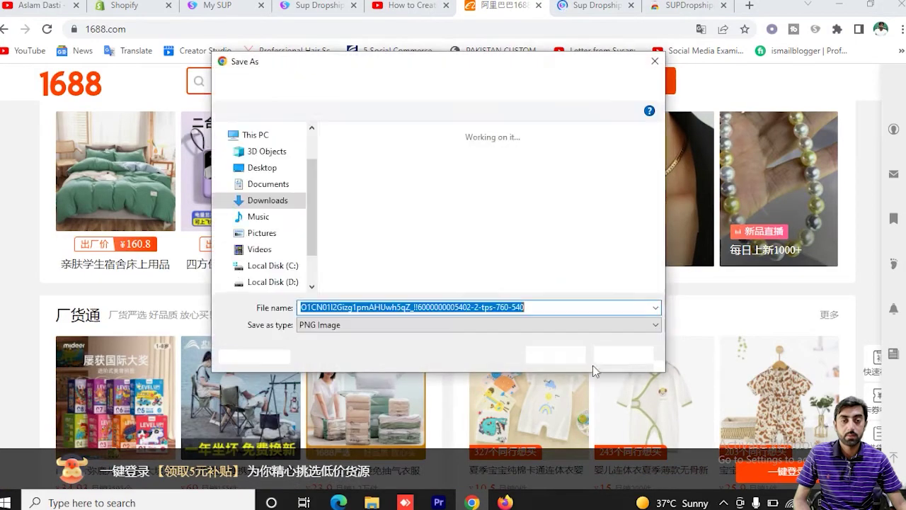
click(535, 348)
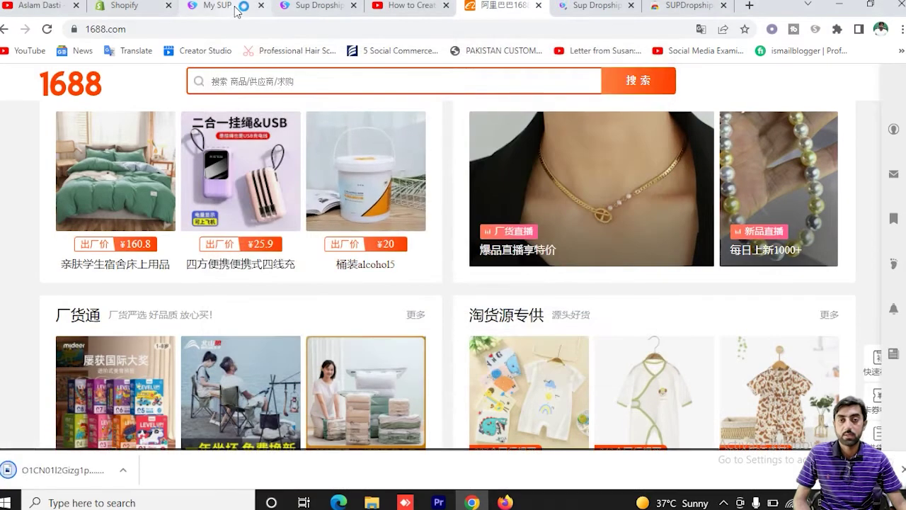
- Return to the Sup Dropshipping account and upload the saved necklace image on the Sourcing page to search for matching supplier products
click(221, 6)
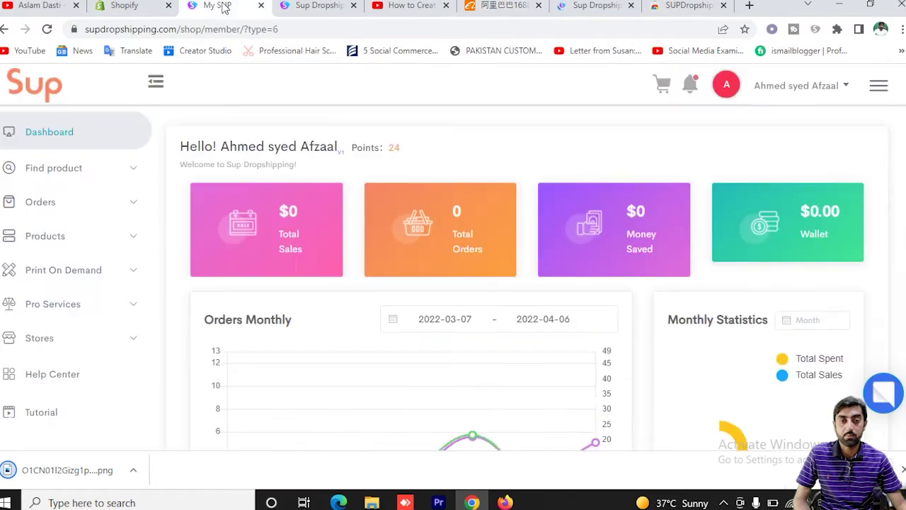
click(62, 170)
click(54, 211)
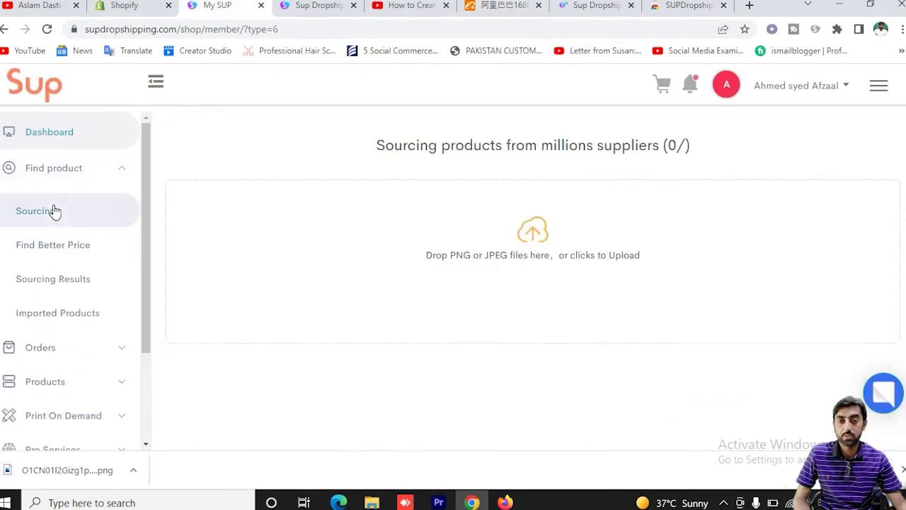
click(533, 232)
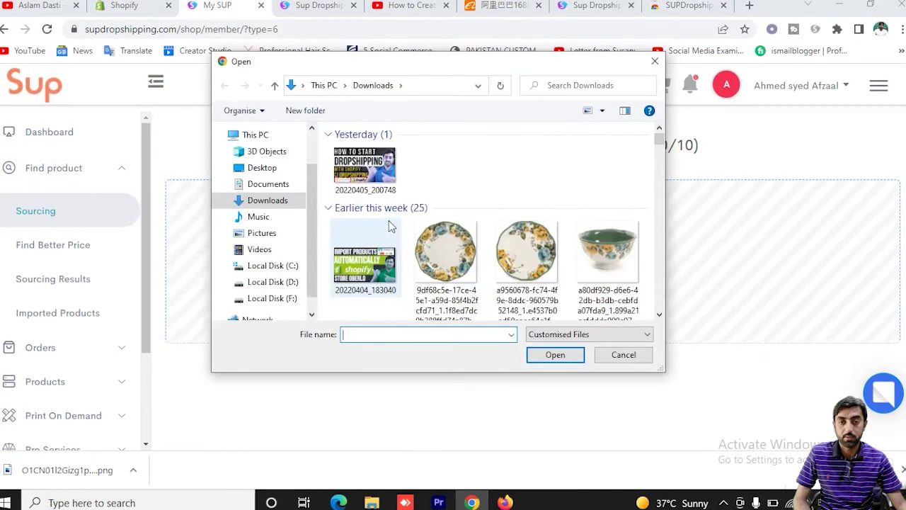
double_click(375, 196)
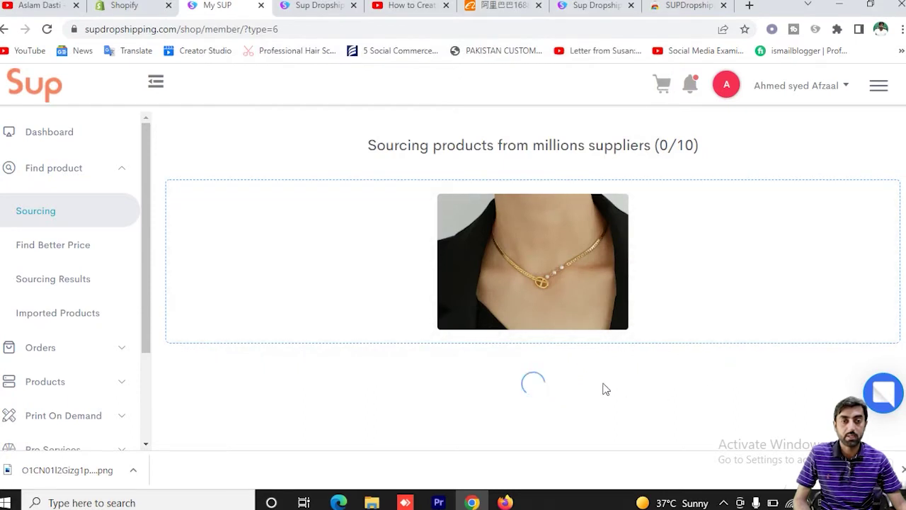
- Examine the matching necklaces in the sourcing results, comparing their prices, sales, minimum order quantities and available actions
scroll(605, 389, down, 4)
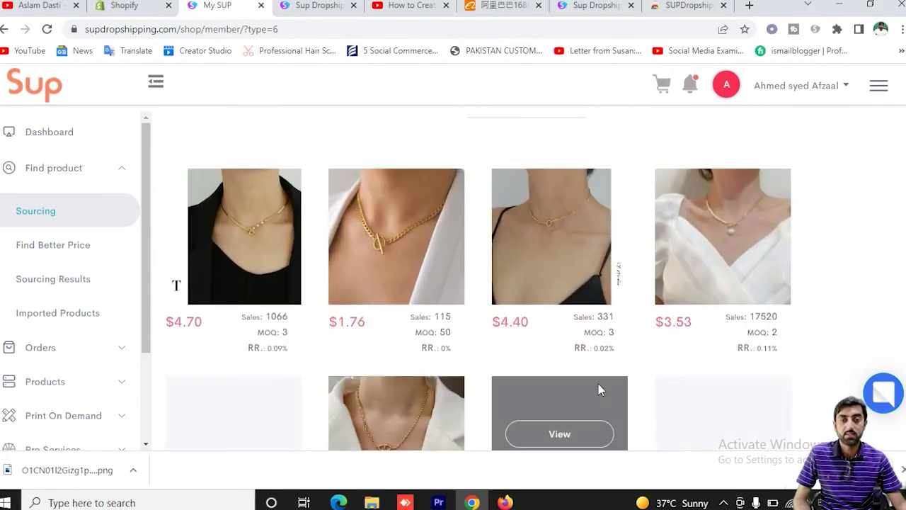
mouse_move(434, 260)
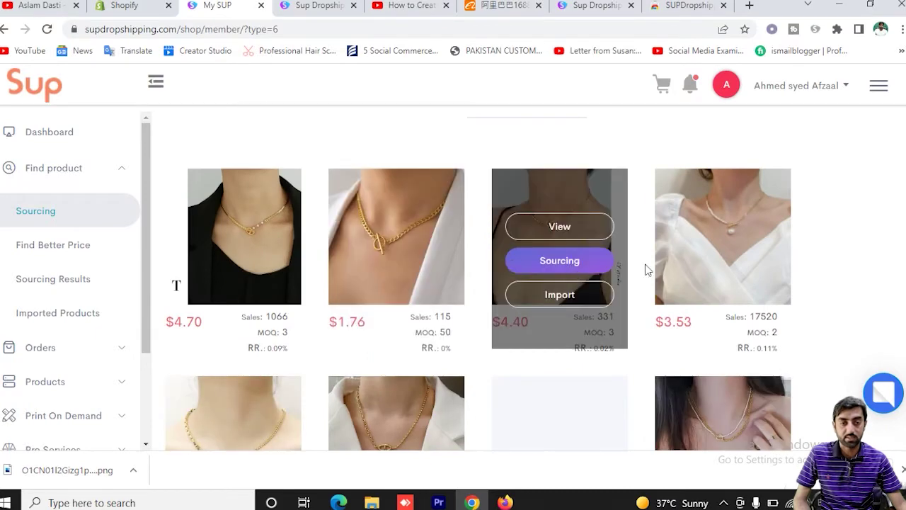
scroll(699, 269, down, 1)
scroll(581, 280, down, 6)
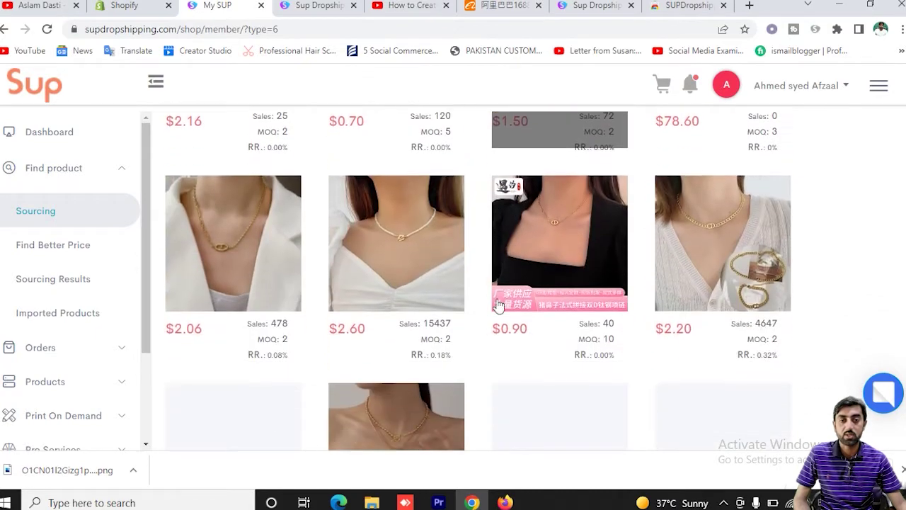
scroll(558, 270, up, 10)
scroll(549, 272, down, 5)
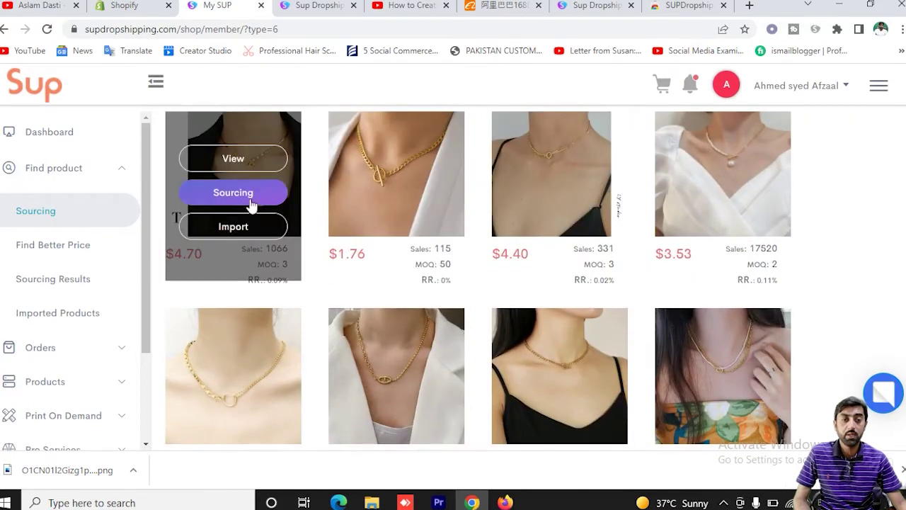
mouse_move(676, 209)
mouse_move(354, 211)
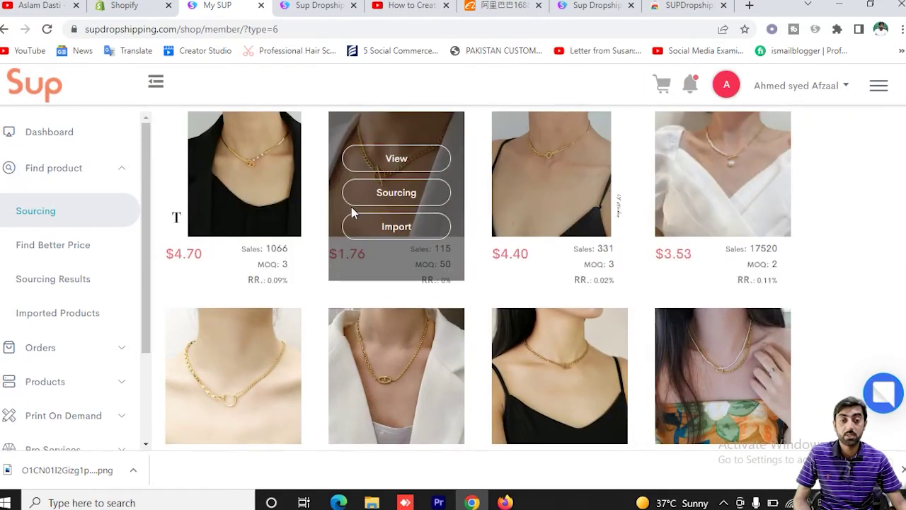
scroll(418, 259, down, 1)
scroll(418, 259, down, 3)
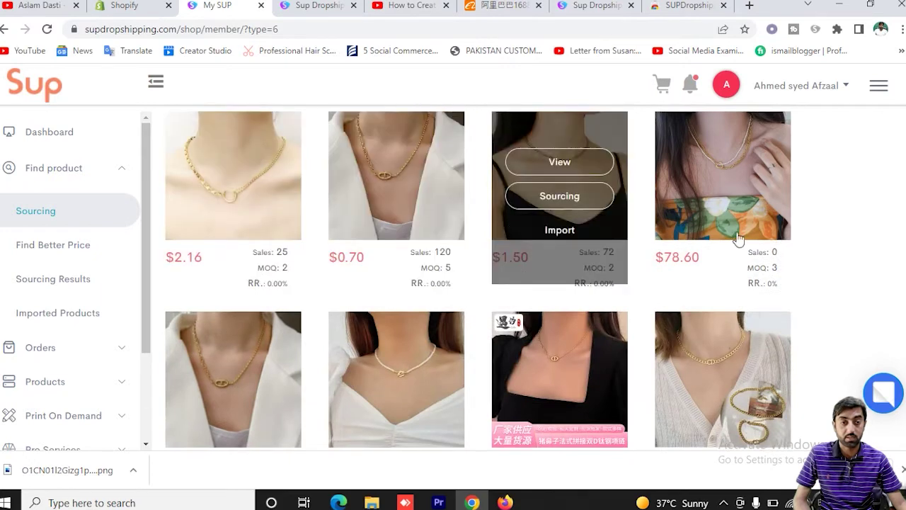
scroll(871, 244, down, 4)
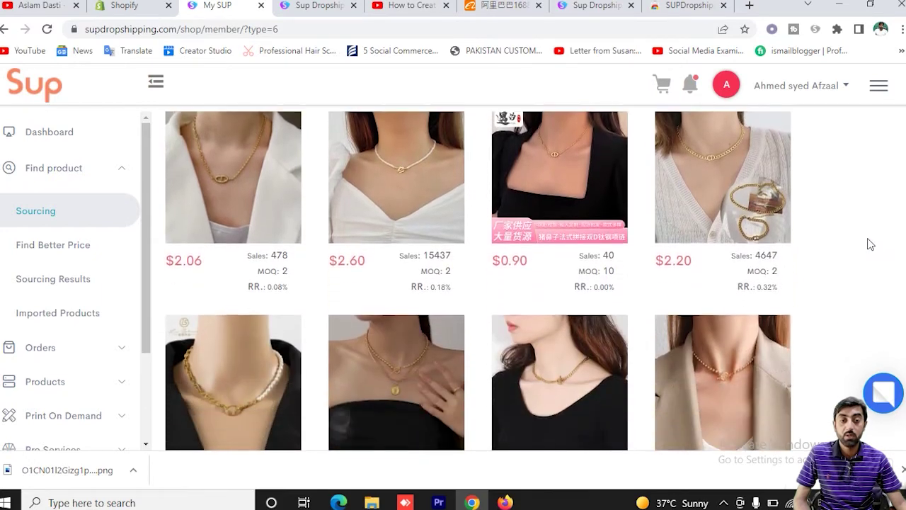
scroll(708, 283, down, 2)
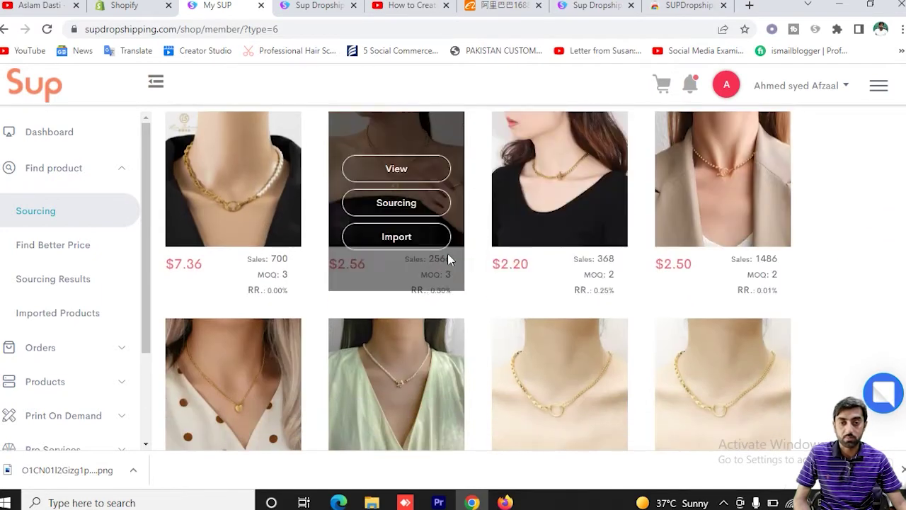
- Open the image and the supplier page of the $2.56 necklace in new tabs, and return to the sourcing results
right_click(397, 182)
click(418, 189)
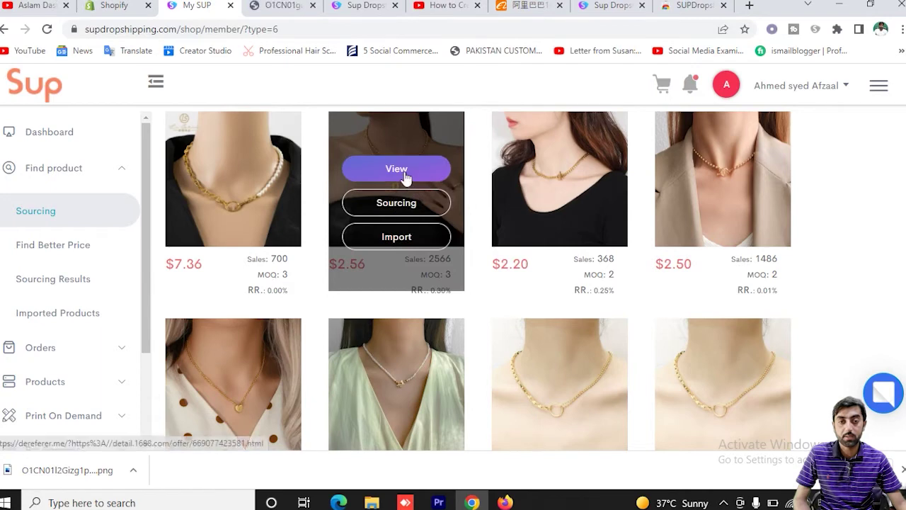
click(404, 177)
click(183, 5)
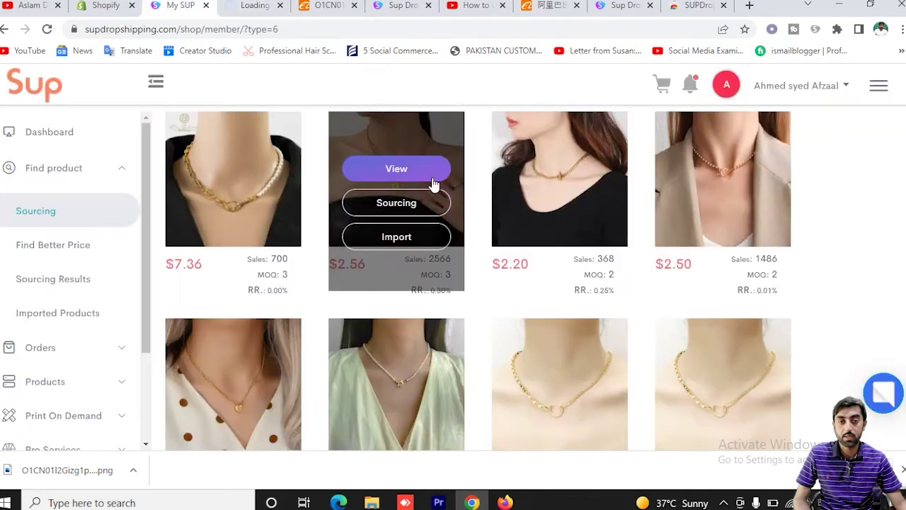
- Check the target price form for sourcing the $2.56 necklace, and close it without submitting a request
click(396, 204)
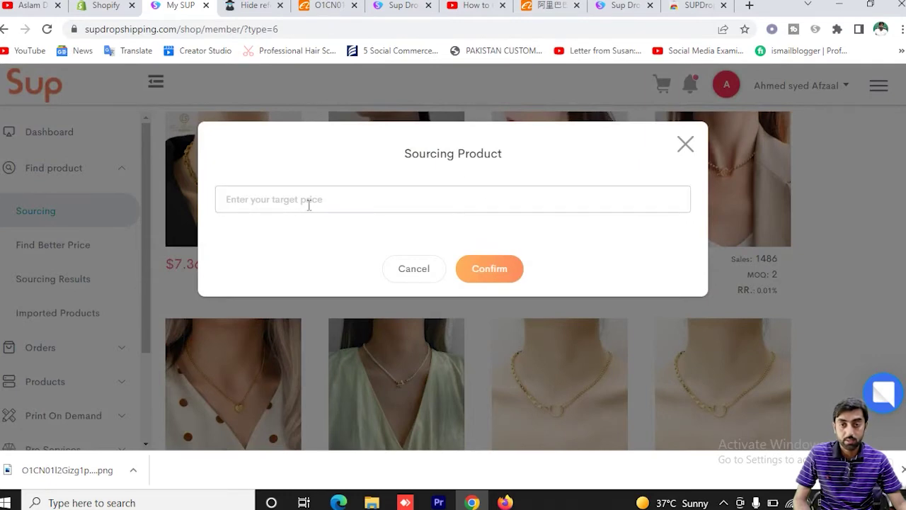
click(333, 202)
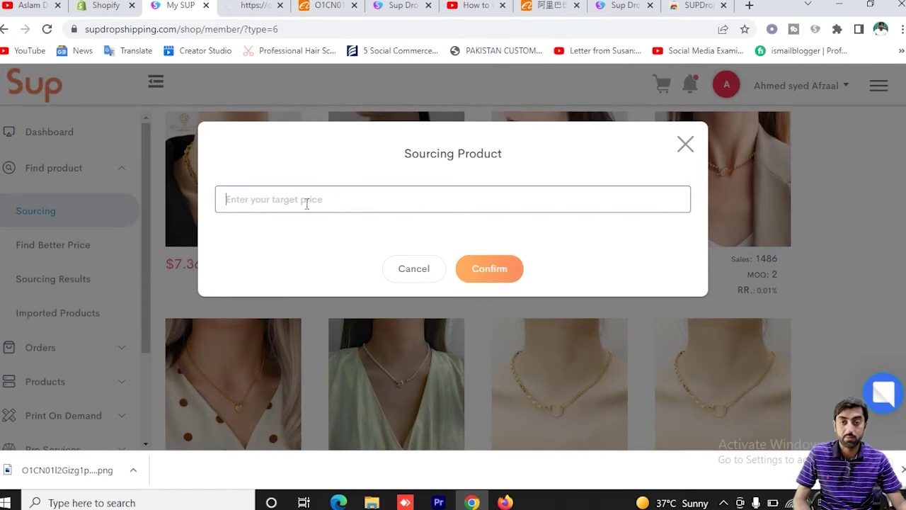
click(685, 144)
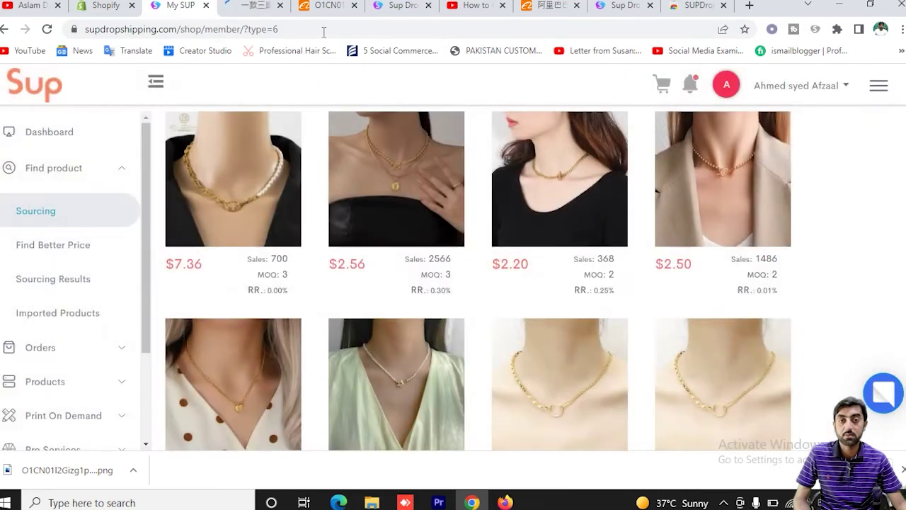
- Check the supplier page of the $2.56 necklace, return to the sourcing results and import that necklace
click(257, 10)
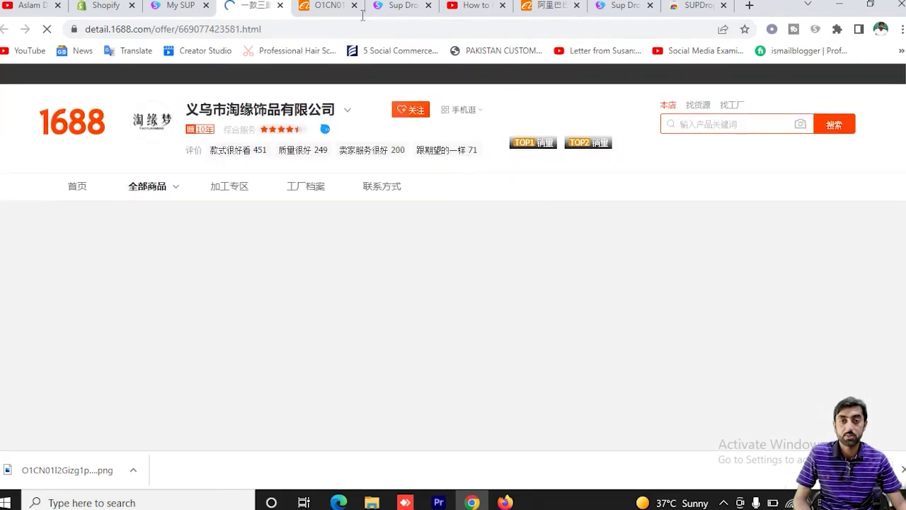
click(188, 5)
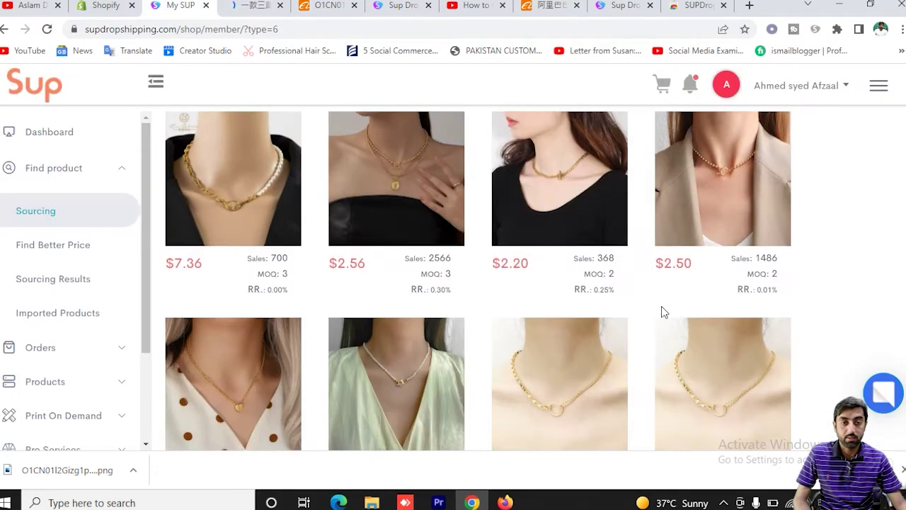
scroll(662, 306, down, 3)
mouse_move(542, 225)
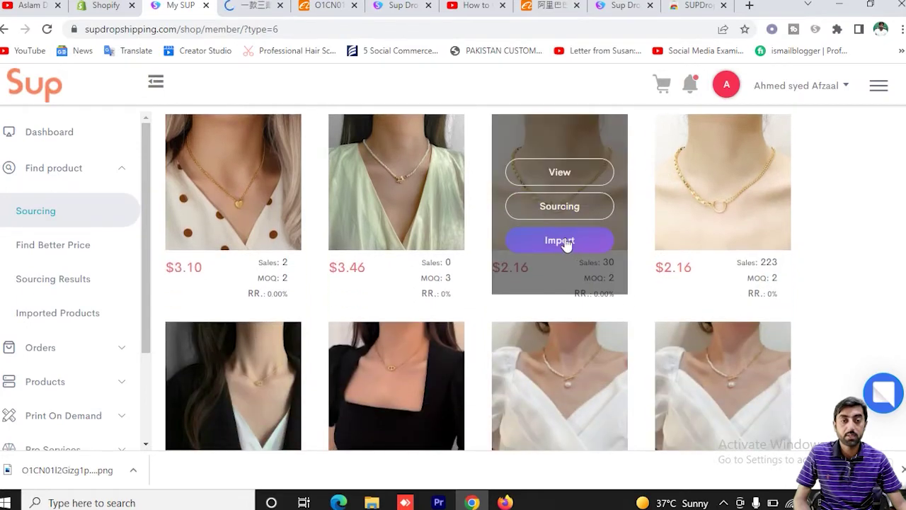
scroll(676, 319, down, 5)
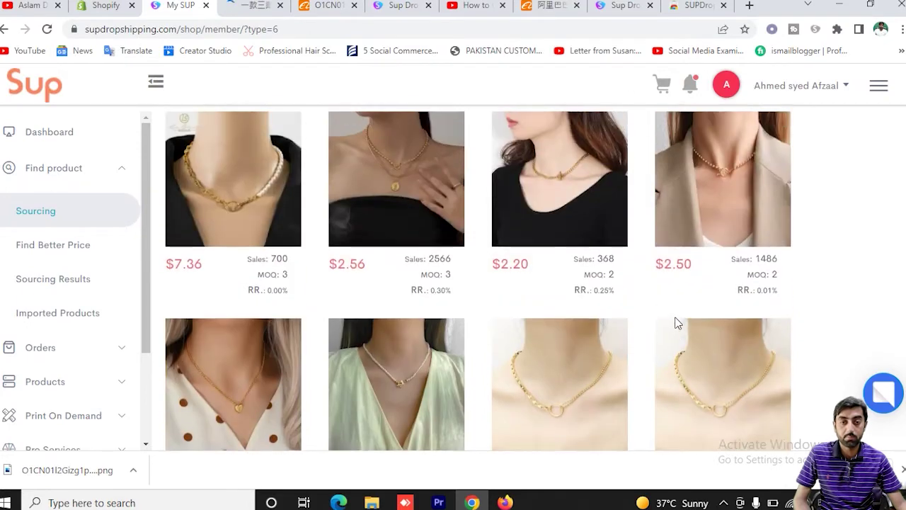
mouse_move(455, 259)
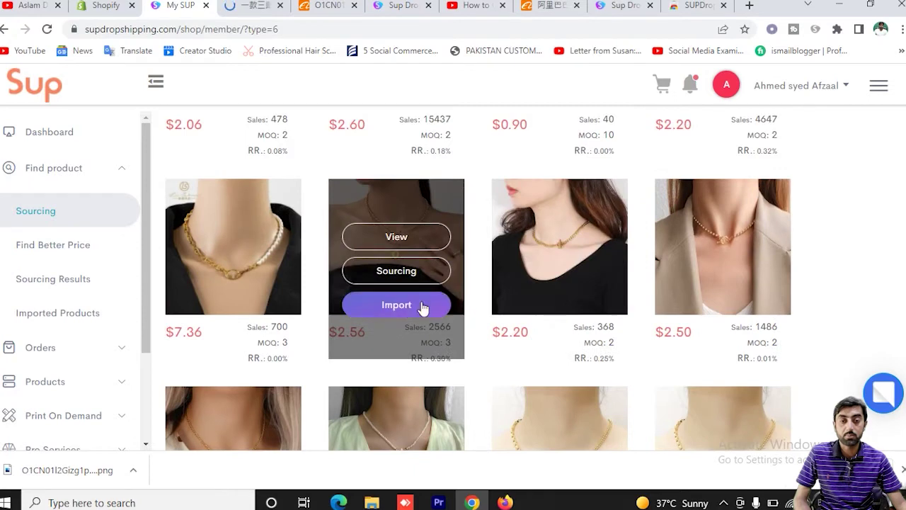
click(400, 313)
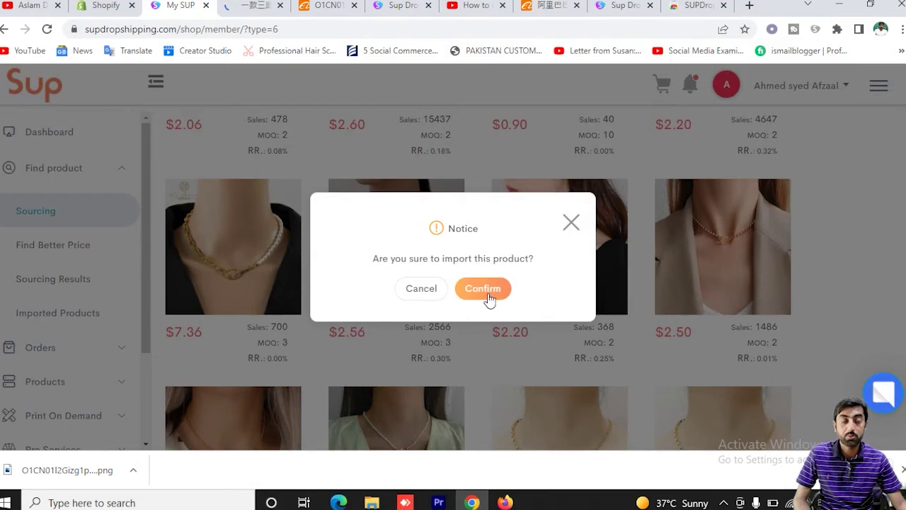
click(481, 291)
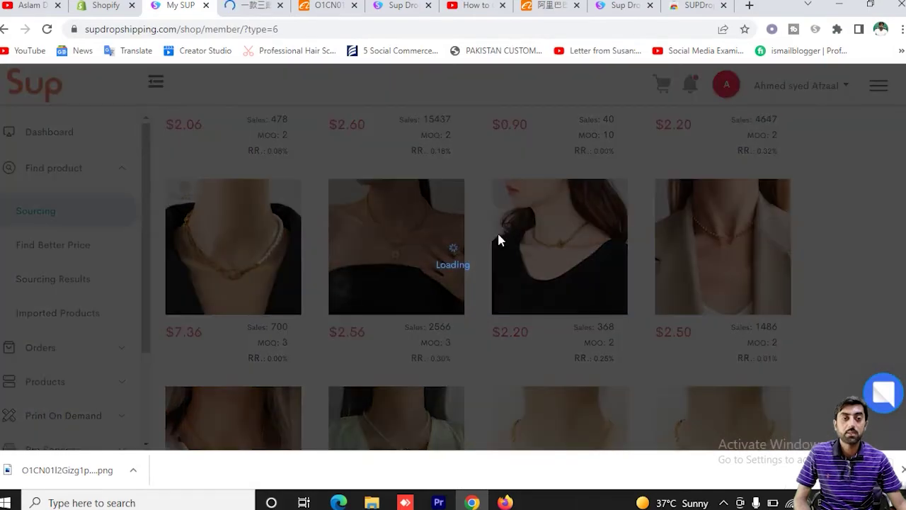
- Browse the product offers on the 1688.com home page and look at the $2.56 necklace's supplier page
click(545, 6)
scroll(552, 252, down, 10)
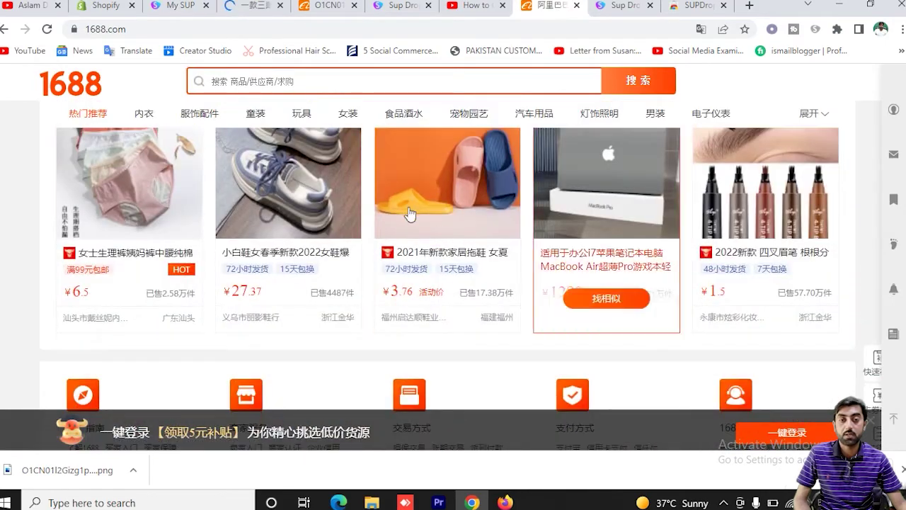
scroll(461, 283, down, 3)
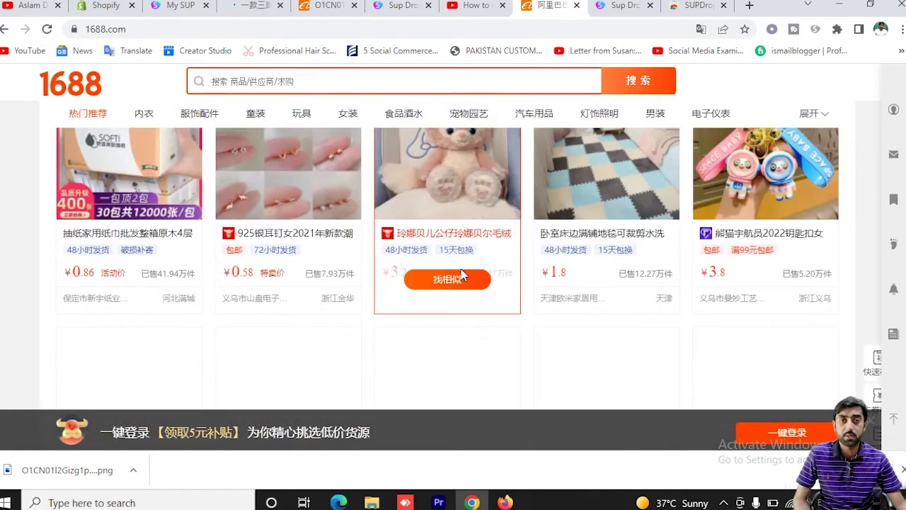
scroll(461, 273, down, 2)
scroll(464, 274, up, 10)
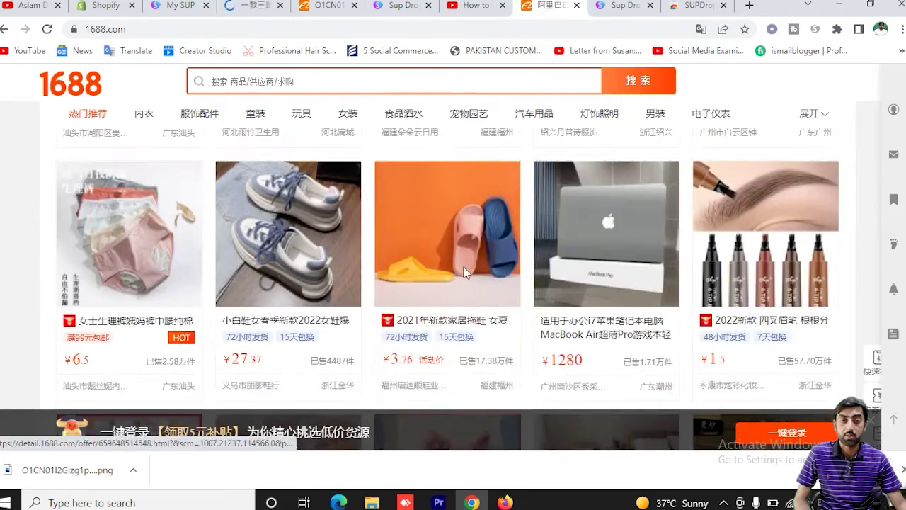
scroll(463, 274, up, 10)
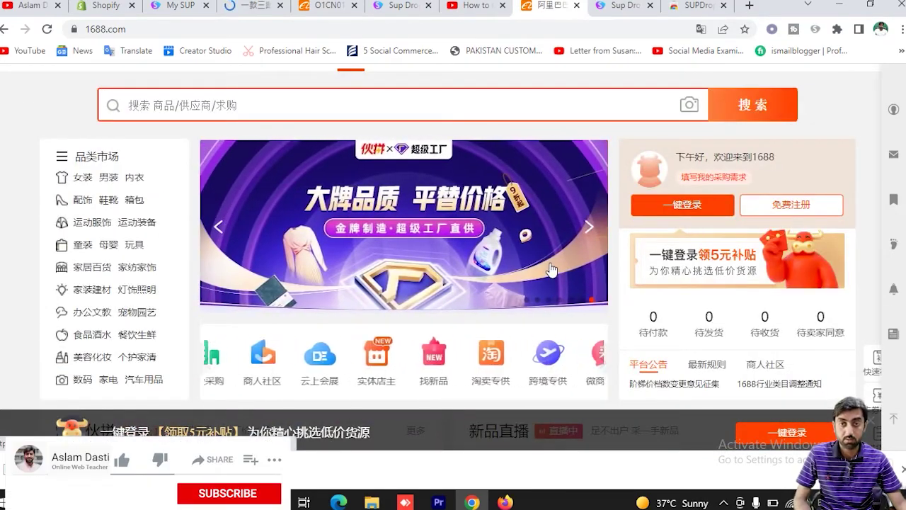
key(ctrl+4)
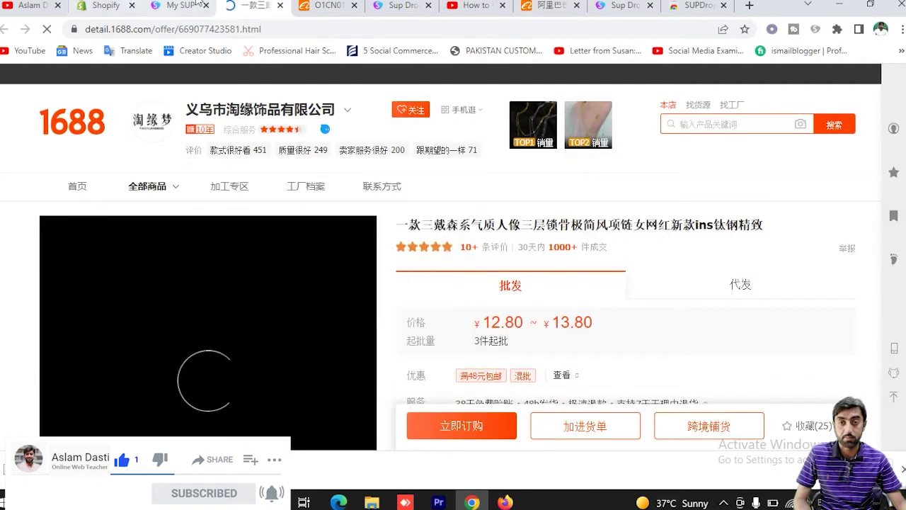
- Return to the Sup Dropshipping account and examine the product URL field and the necklace's available actions on the Imported Products page
key(ctrl+3)
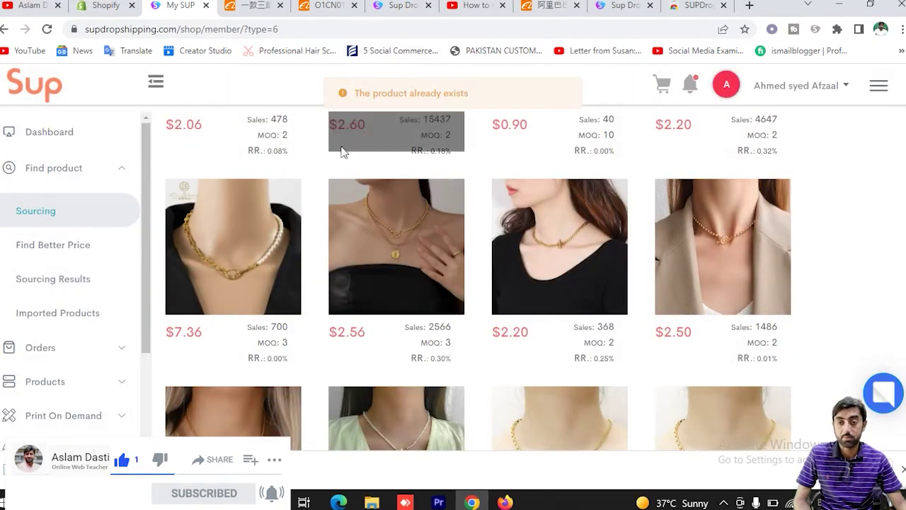
mouse_move(233, 304)
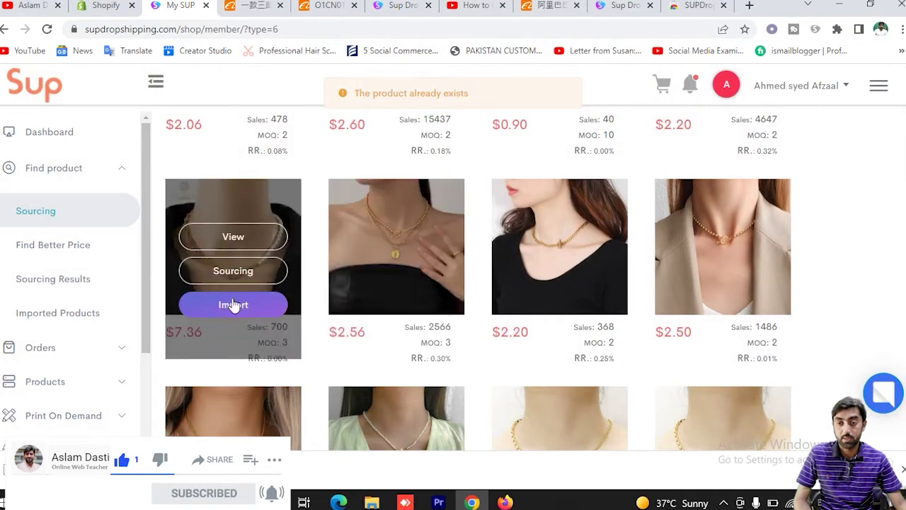
click(68, 320)
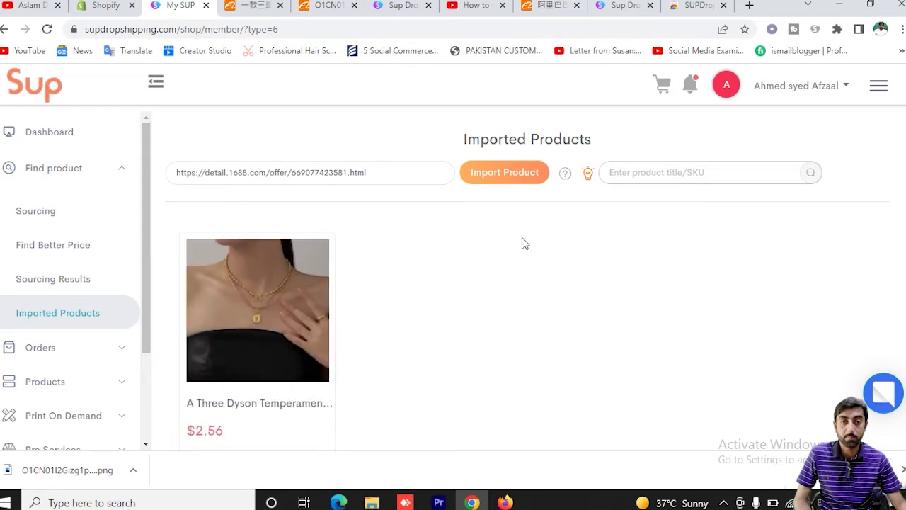
click(349, 175)
scroll(318, 234, down, 2)
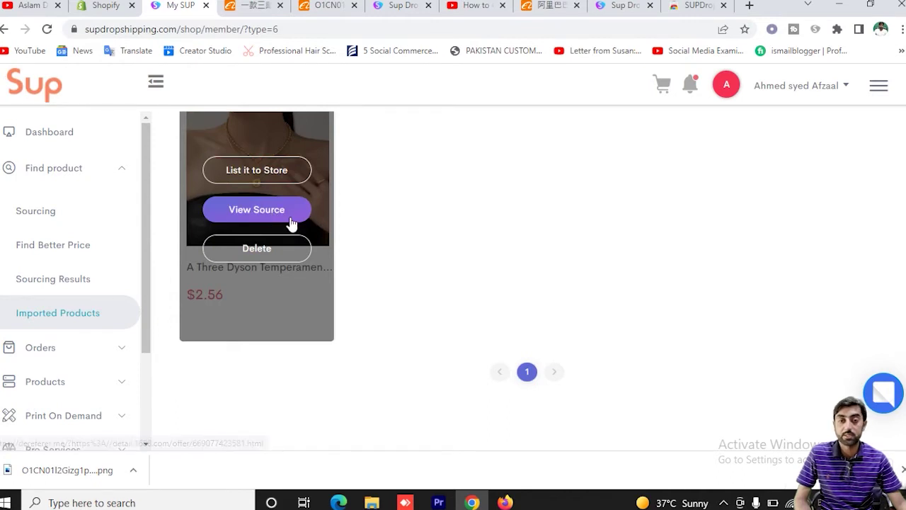
scroll(293, 221, up, 1)
scroll(287, 247, up, 1)
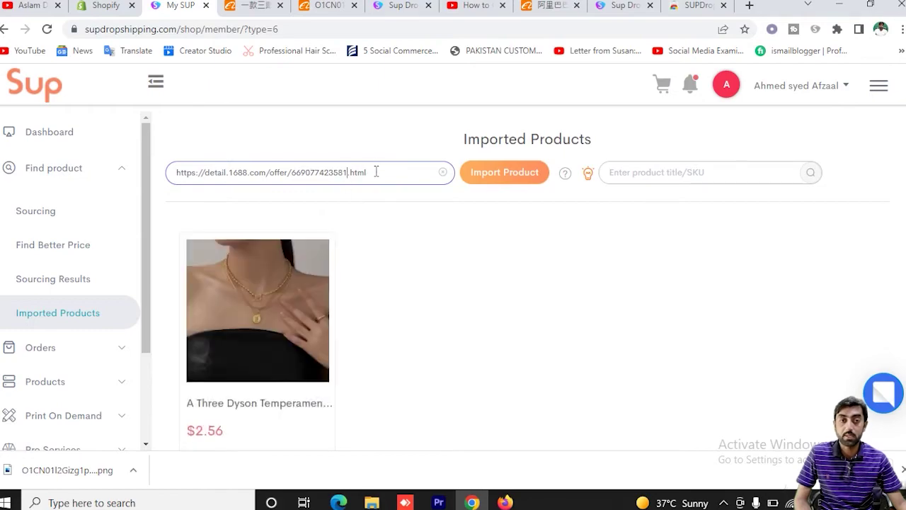
- Open the ¥29 girls' black trousers from the 1688.com home page and copy the product page's URL
click(567, 5)
scroll(570, 289, down, 5)
scroll(570, 289, down, 9)
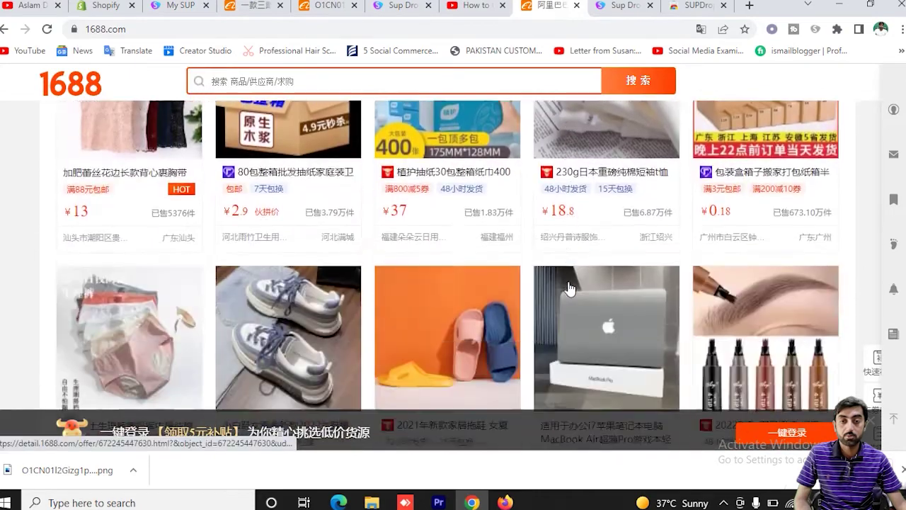
scroll(498, 282, down, 4)
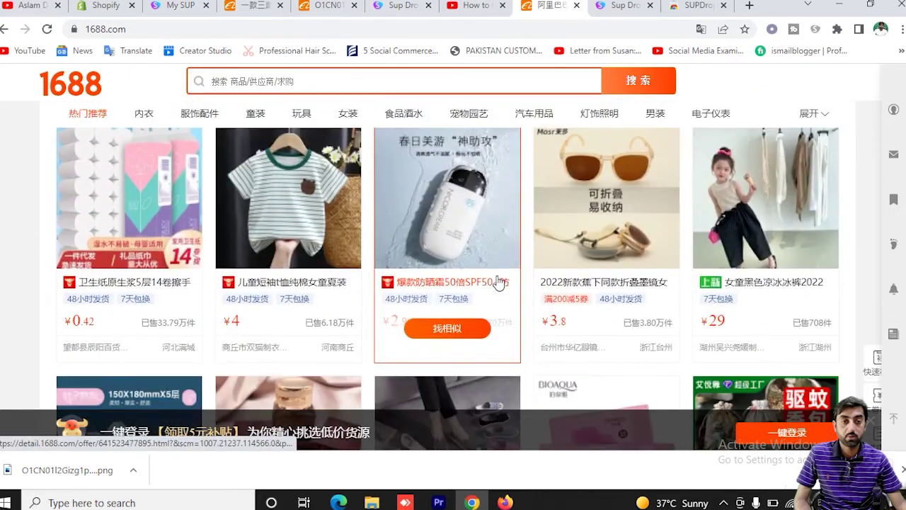
click(772, 174)
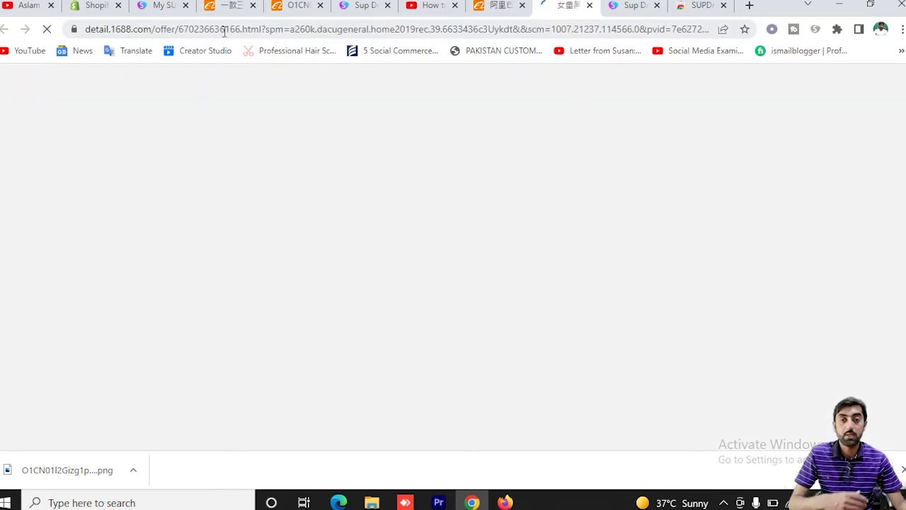
click(224, 31)
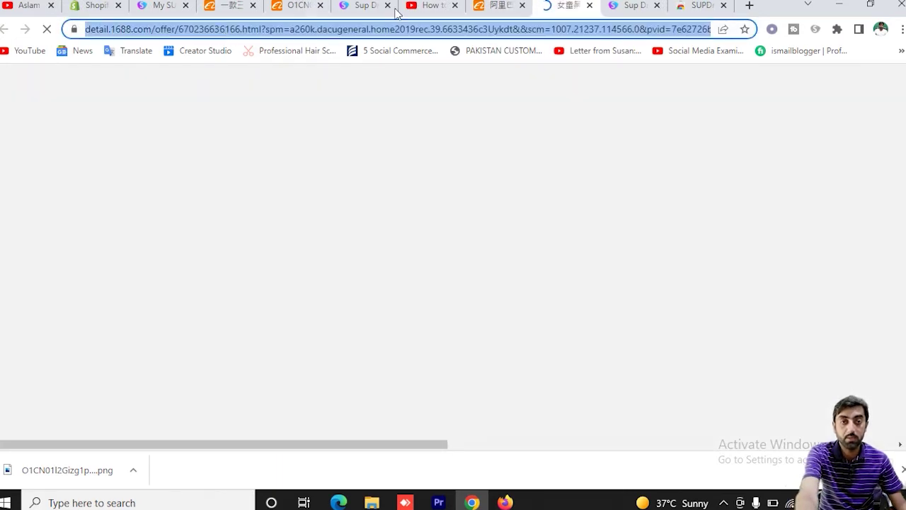
- Replace the URL on Sup Dropshipping's Imported Products page with the copied 1688 link and import the girls' trousers
click(153, 6)
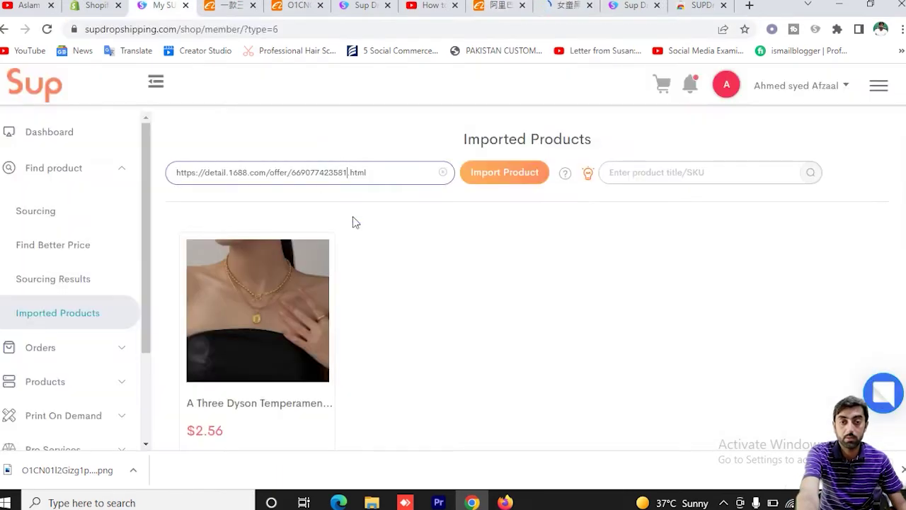
triple_click(381, 173)
key(ctrl+v)
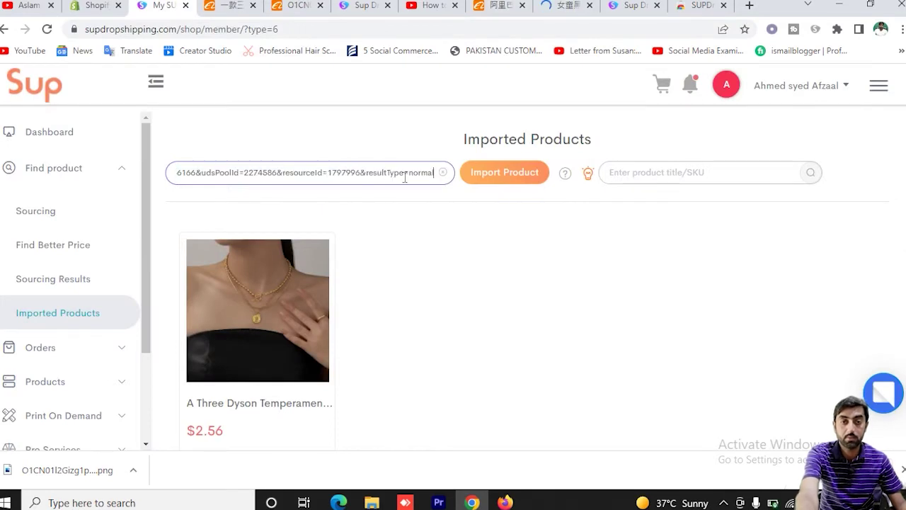
click(508, 181)
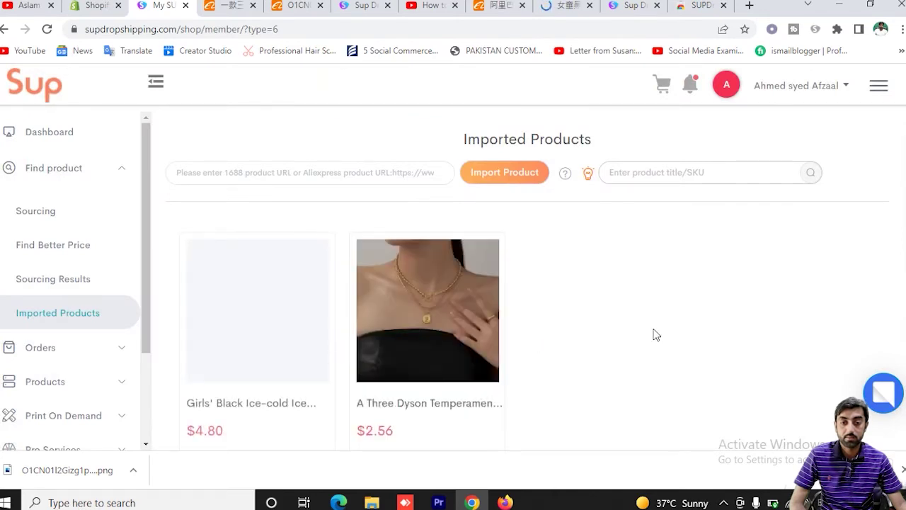
- Start listing the imported $2.56 necklace to the store, with China Warehouse as shipping origin and the connected Shopify store as destination
mouse_move(279, 335)
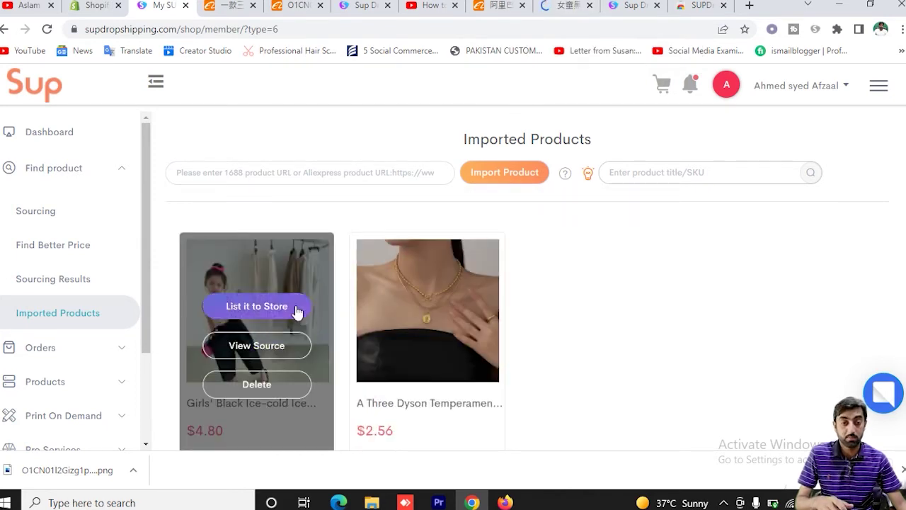
mouse_move(442, 304)
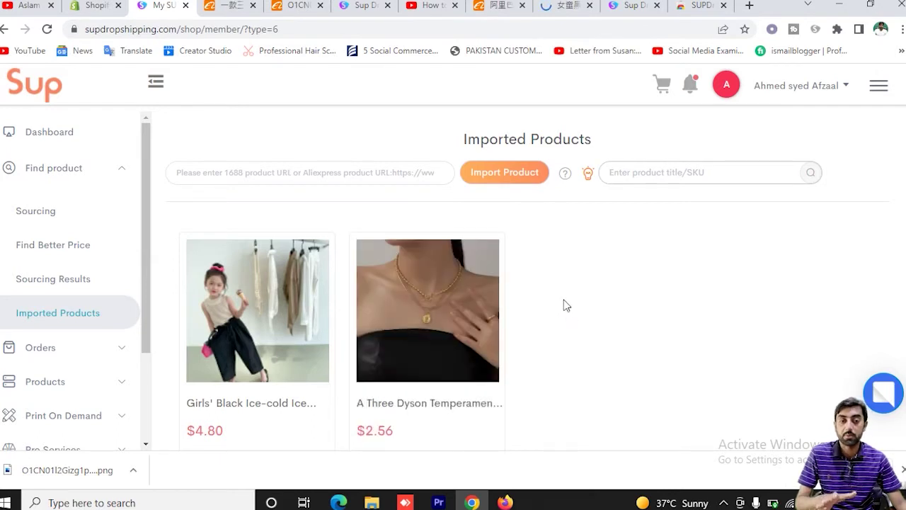
mouse_move(451, 323)
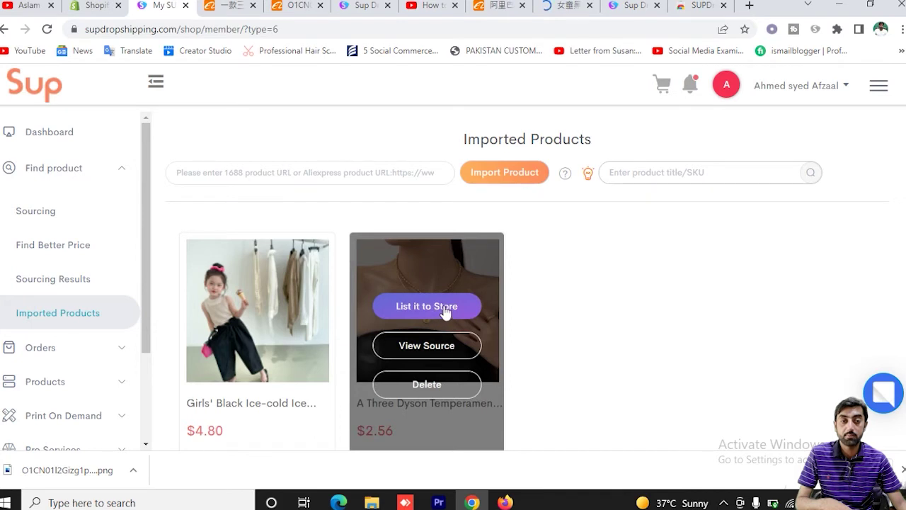
click(444, 309)
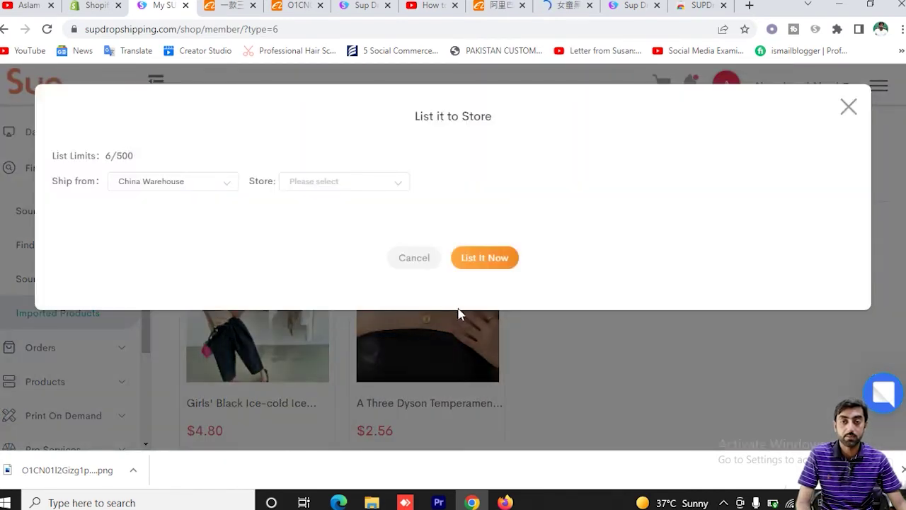
click(182, 190)
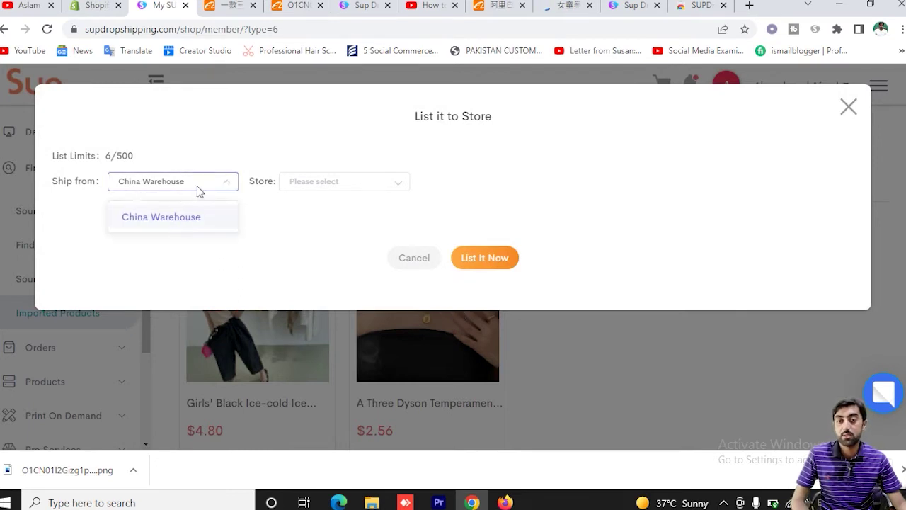
click(199, 190)
click(216, 187)
click(183, 221)
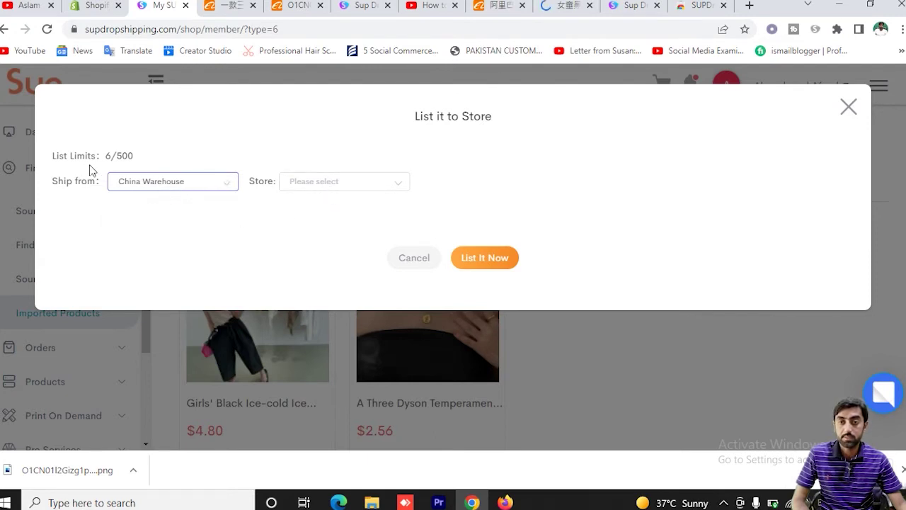
click(331, 187)
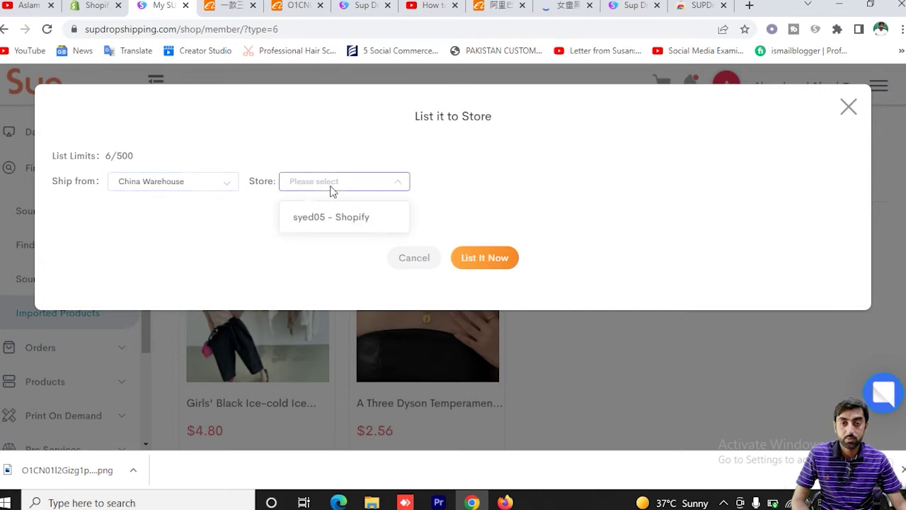
click(330, 223)
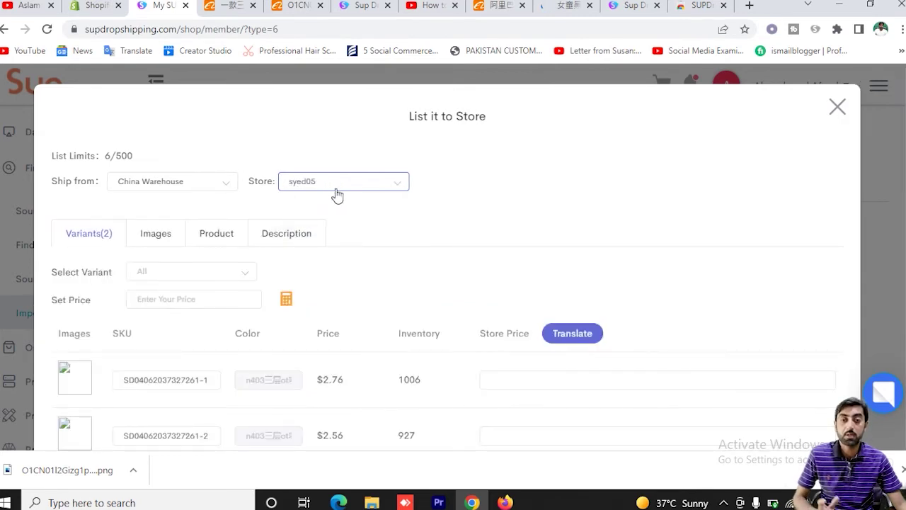
- Set the store price of both necklace variants to 9 and list the necklace to the connected store
scroll(371, 243, down, 2)
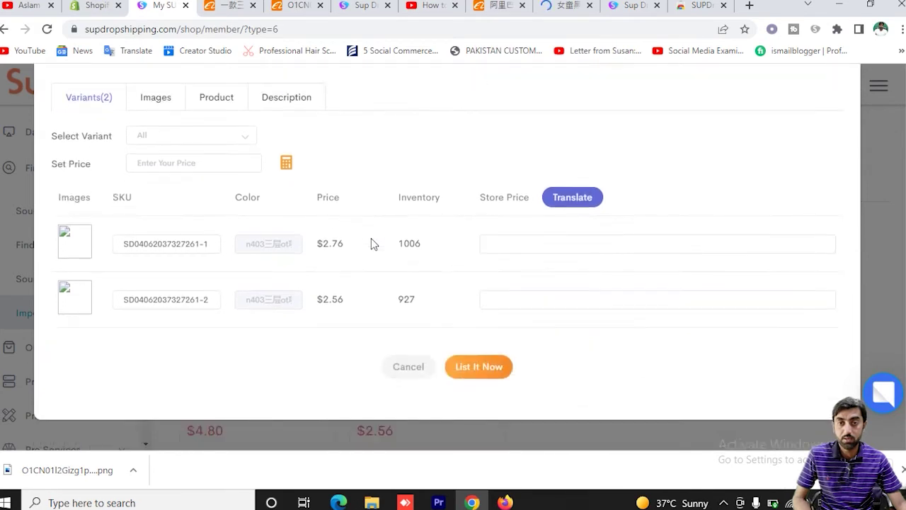
scroll(371, 243, up, 1)
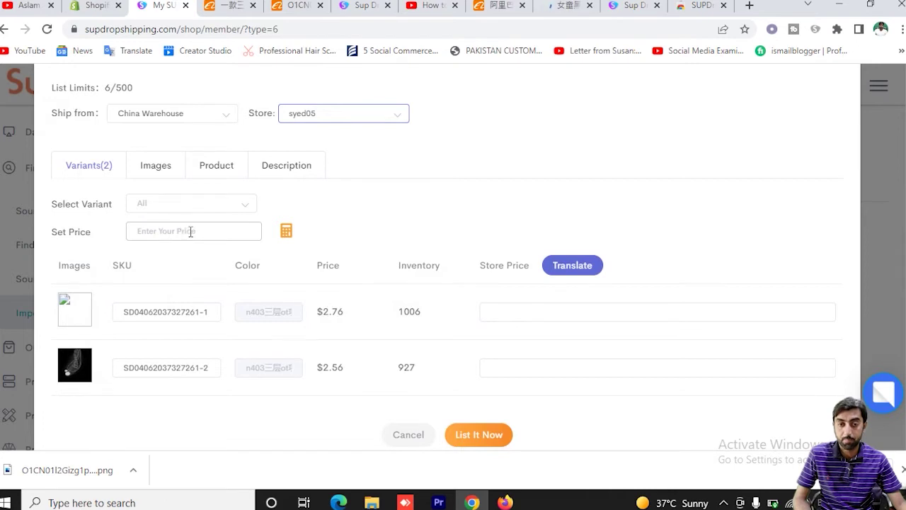
click(539, 320)
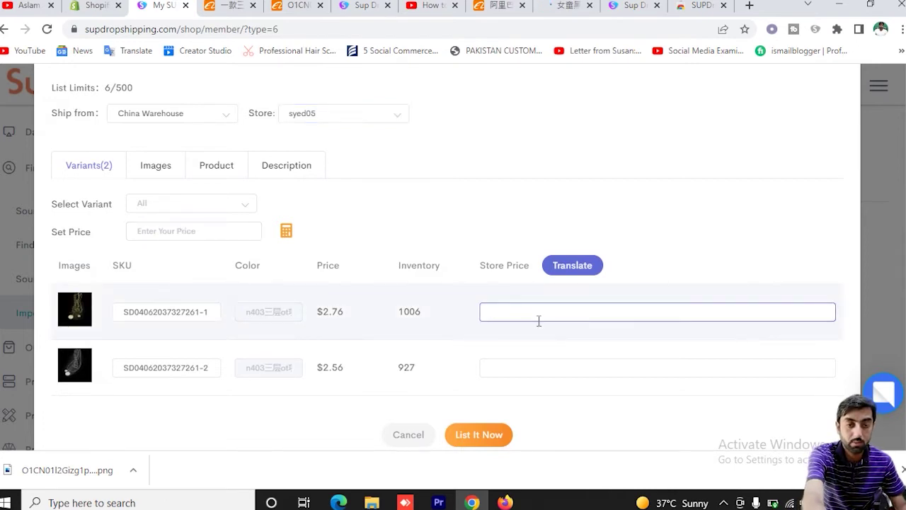
click(517, 366)
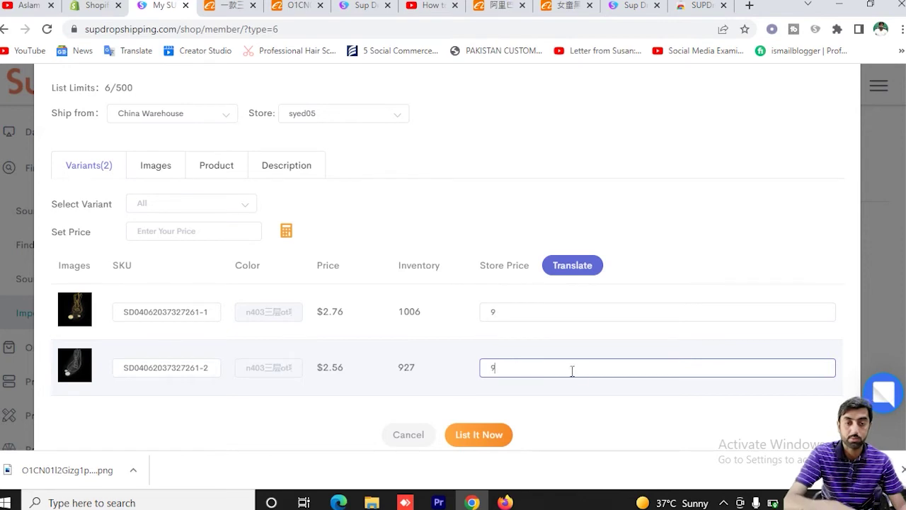
scroll(581, 395, down, 1)
scroll(580, 394, up, 1)
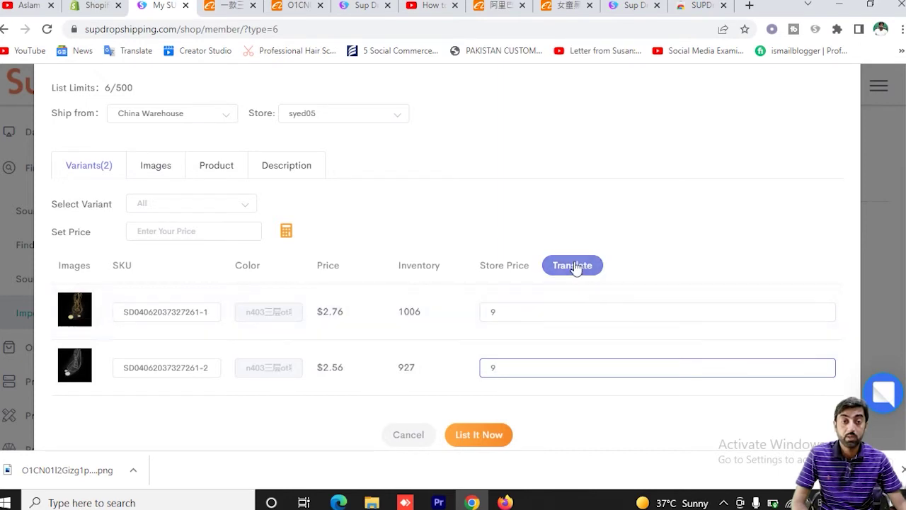
scroll(594, 363, down, 1)
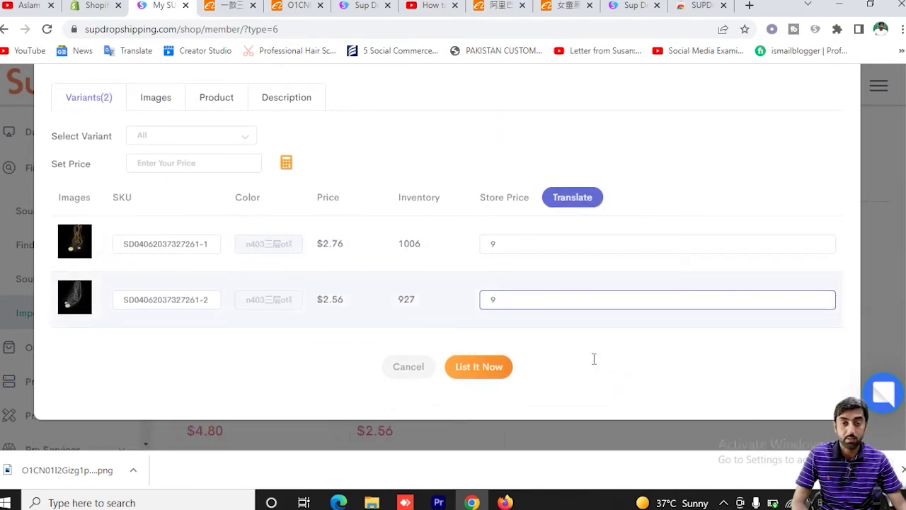
click(488, 370)
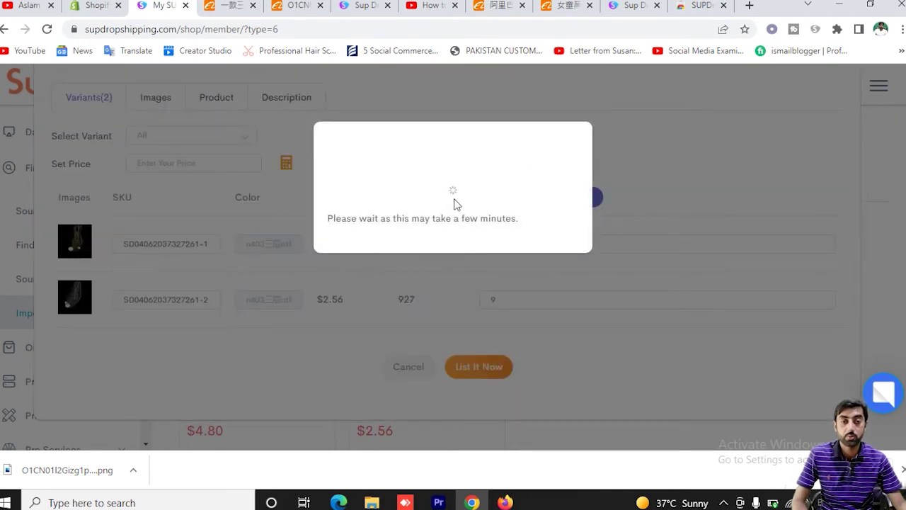
- Start listing the imported girls' black trousers to the store and review their variants and product images
mouse_move(316, 293)
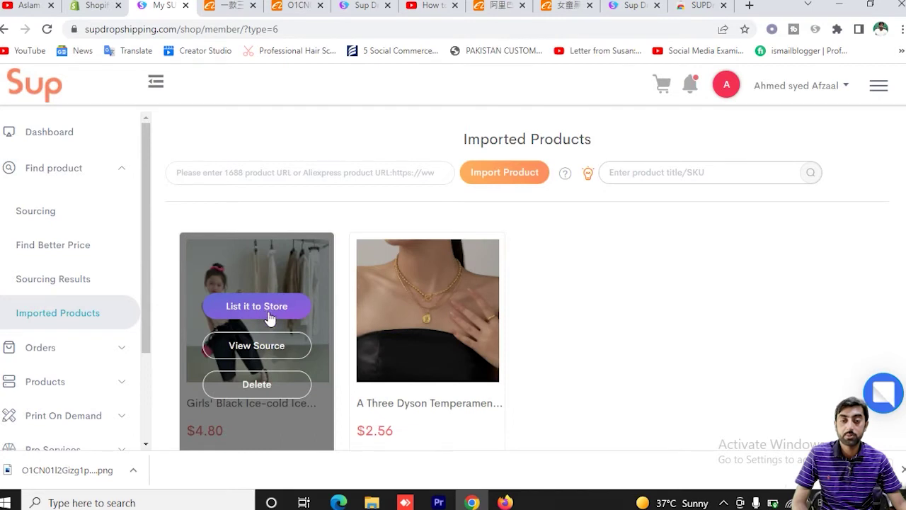
click(270, 308)
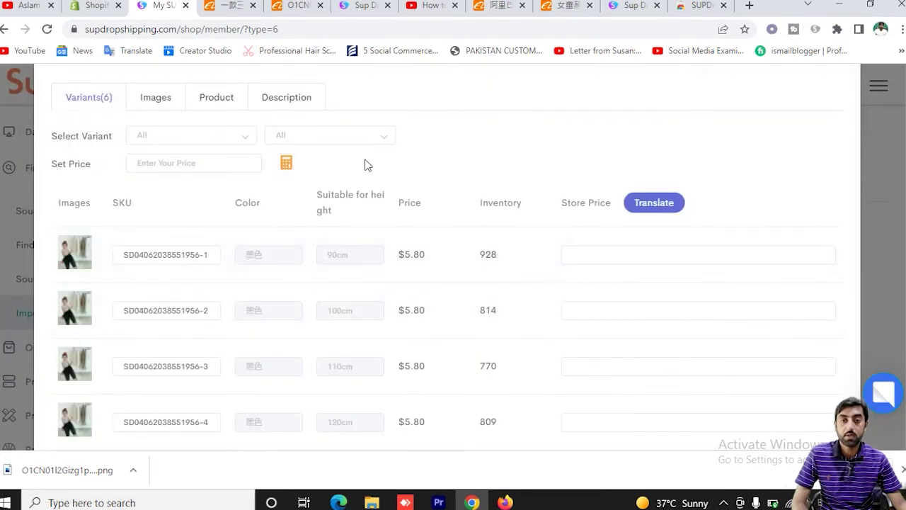
click(622, 254)
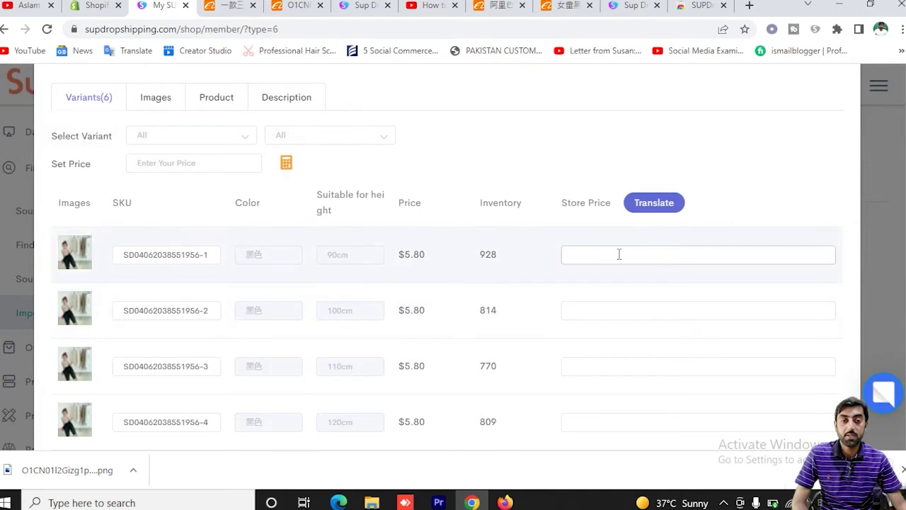
click(624, 309)
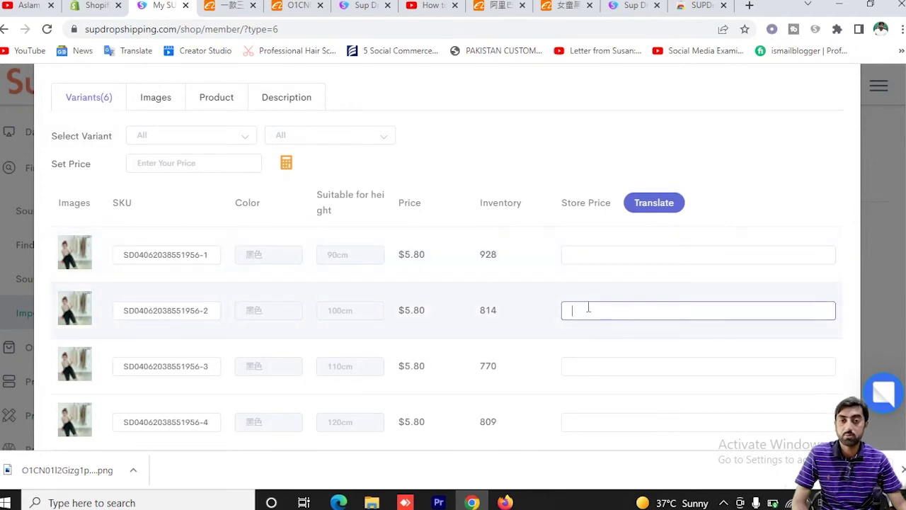
click(162, 105)
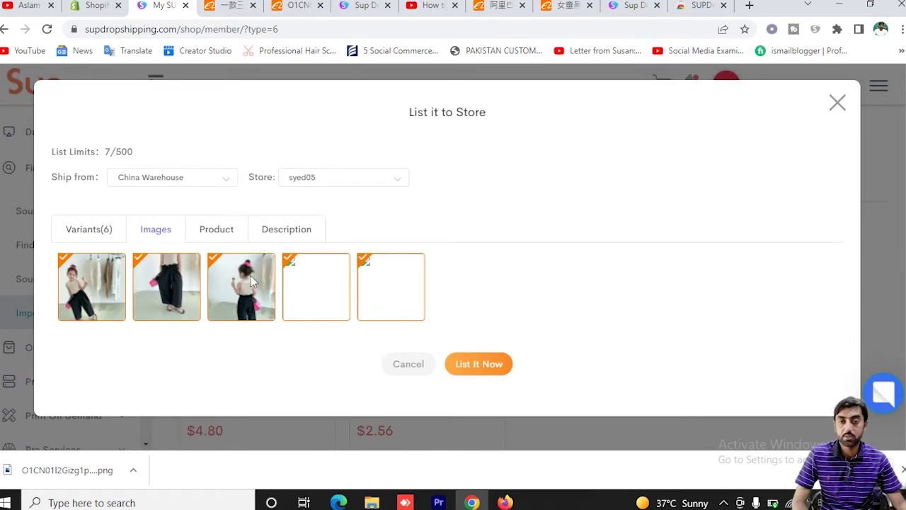
- Set the girls' trousers' product type to the existing jewelry type, checking the option for adding a new type
click(228, 230)
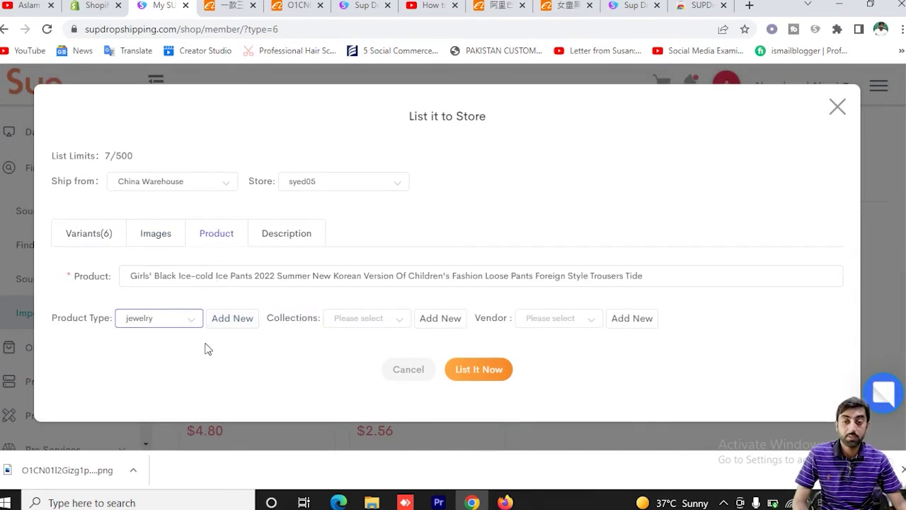
click(174, 324)
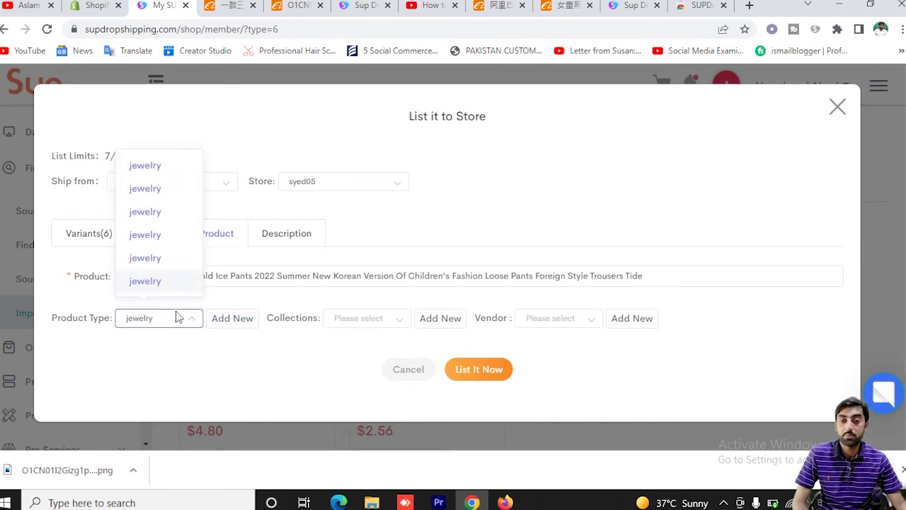
click(165, 169)
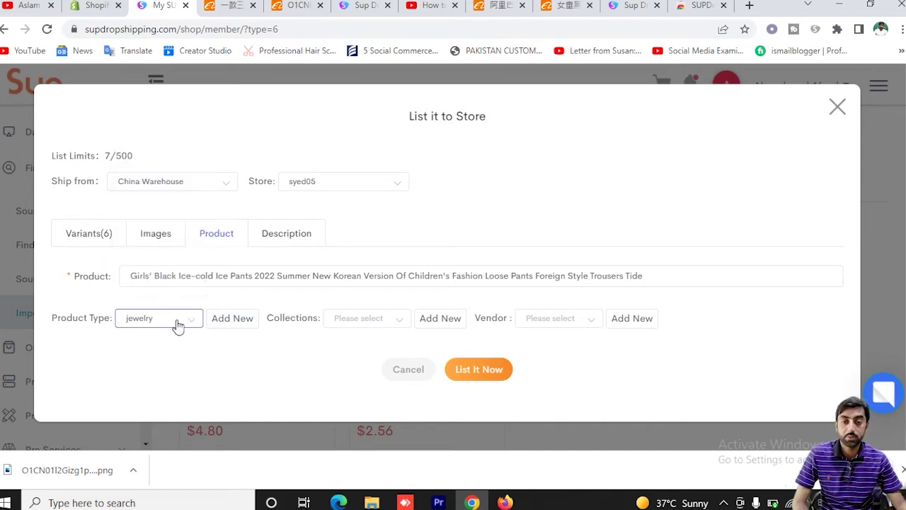
click(239, 325)
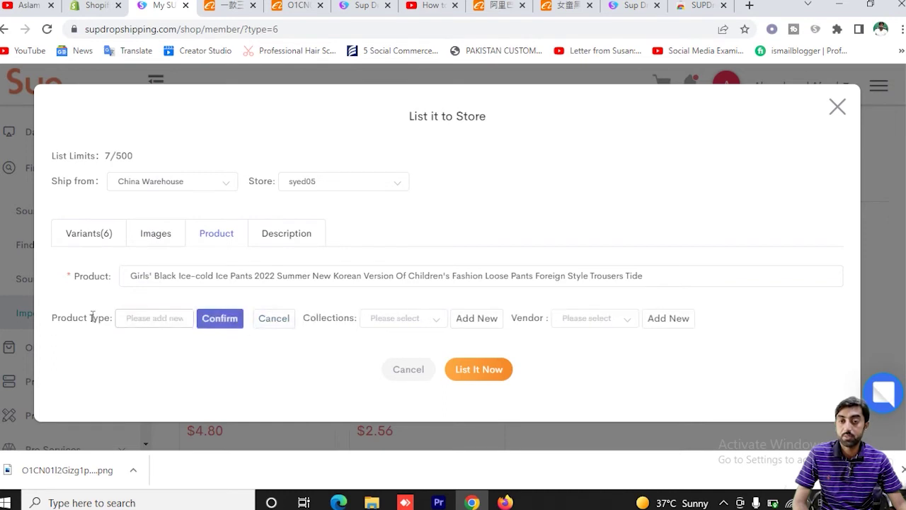
click(220, 323)
click(148, 182)
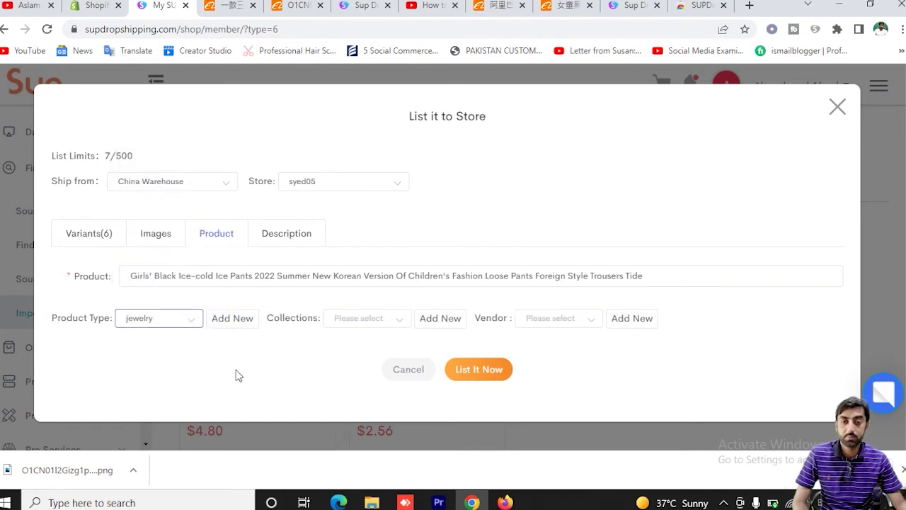
- Assign the girls' trousers to the jewelry collection and choose the connected store as their vendor
click(374, 321)
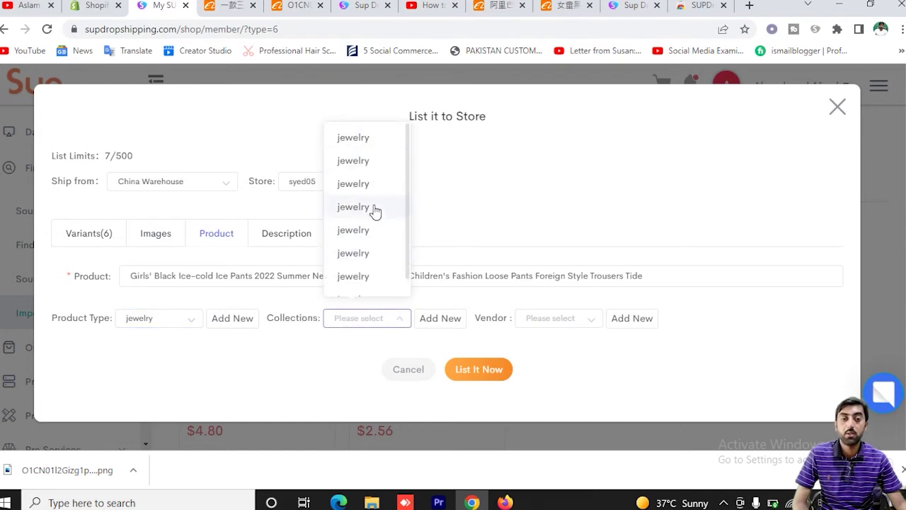
scroll(380, 266, down, 1)
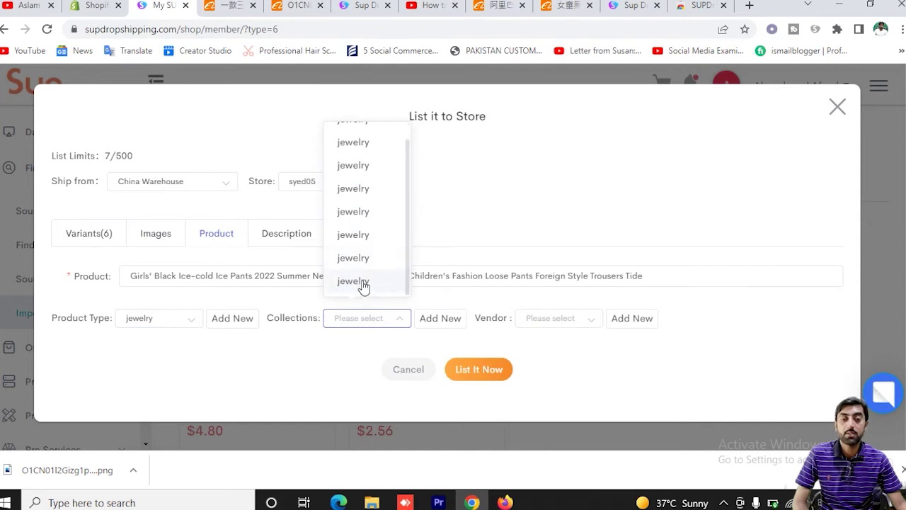
click(363, 283)
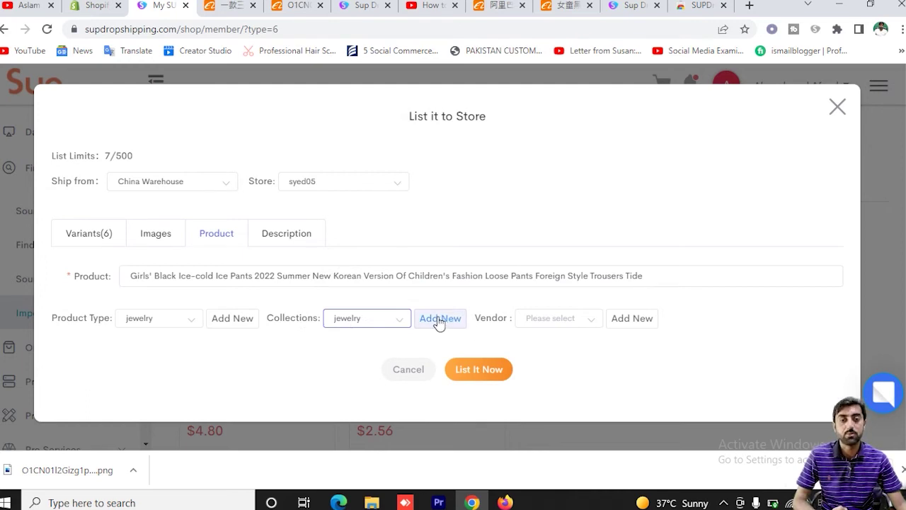
click(568, 320)
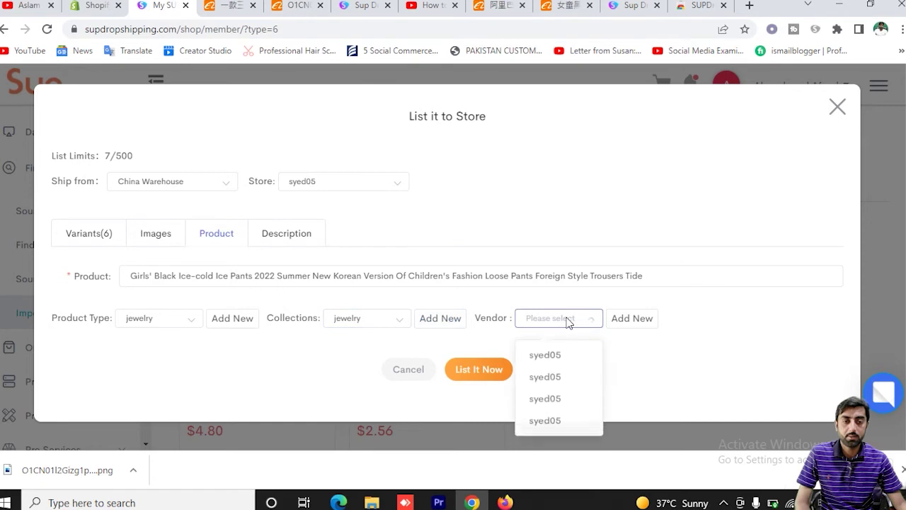
click(559, 357)
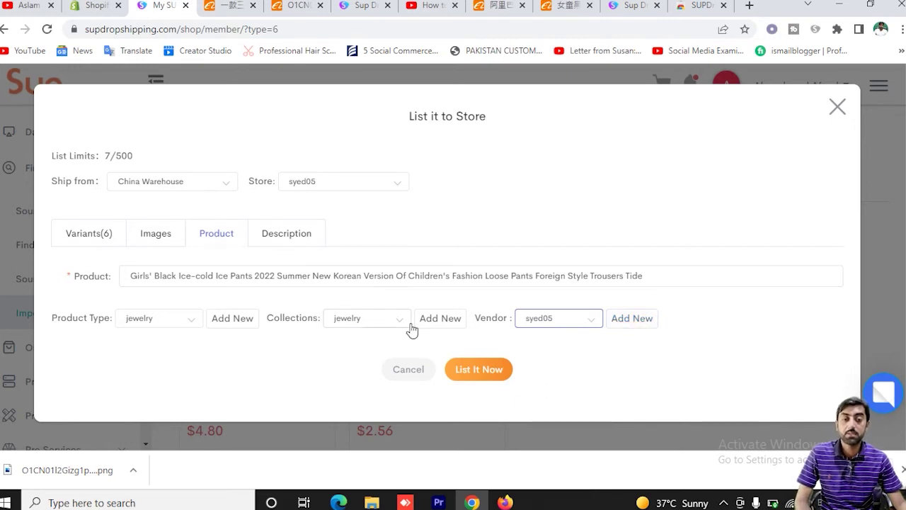
- Try to list the girls' trousers without store prices, and close the listing form
drag(269, 318, 322, 321)
click(319, 346)
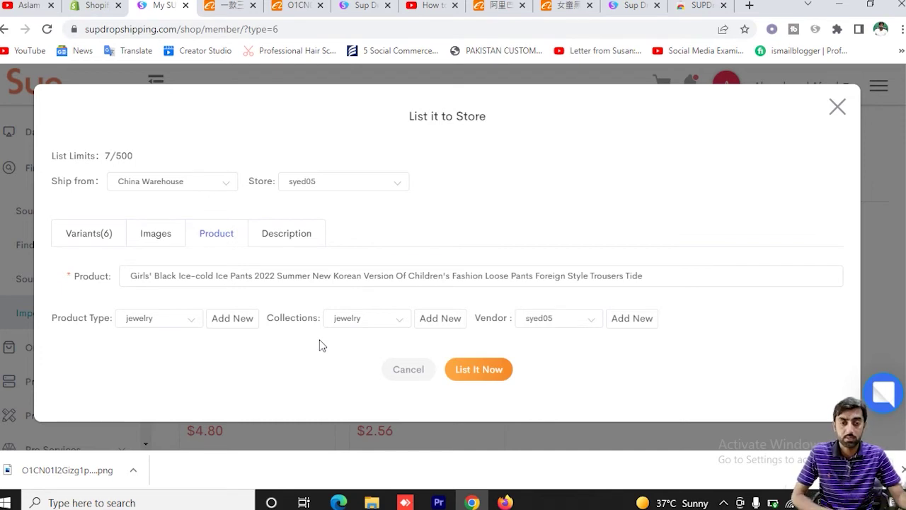
click(487, 374)
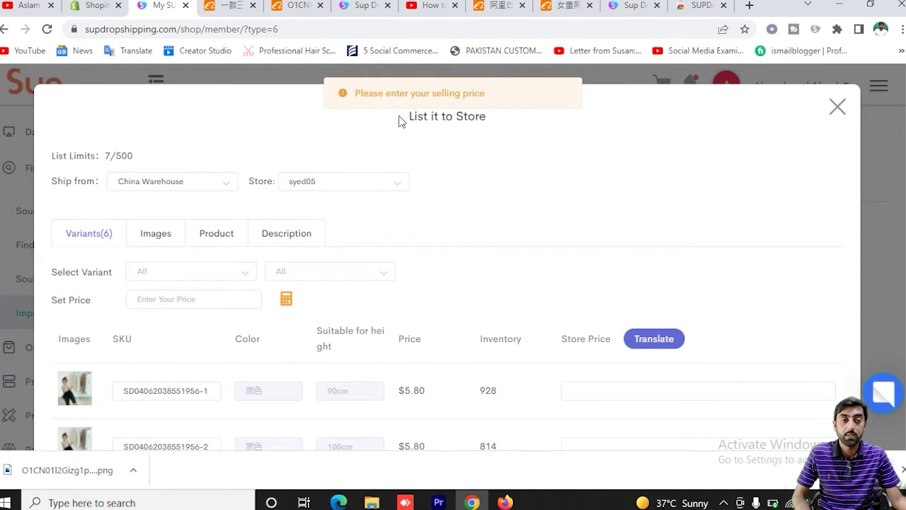
click(837, 103)
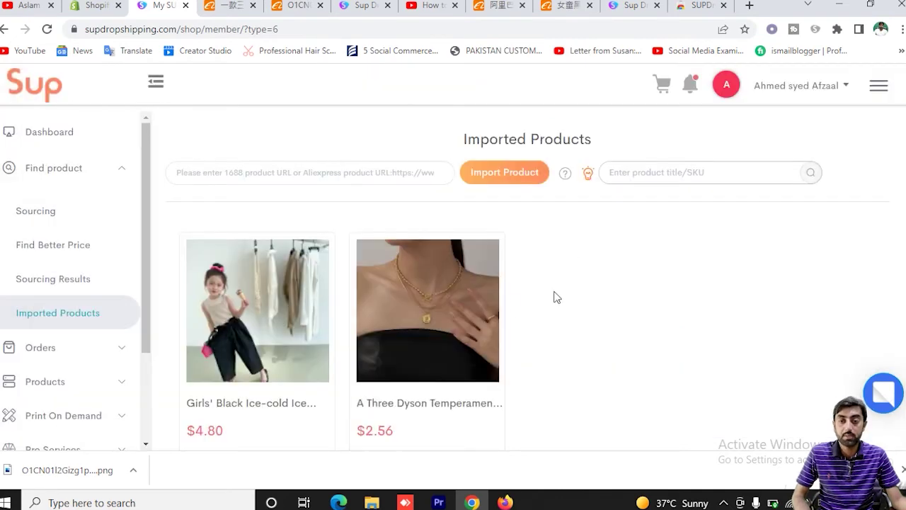
- Look over the imported products and examine the Print On Demand and Pro Services options of the Sup Dropshipping account
scroll(556, 298, down, 1)
scroll(556, 298, down, 3)
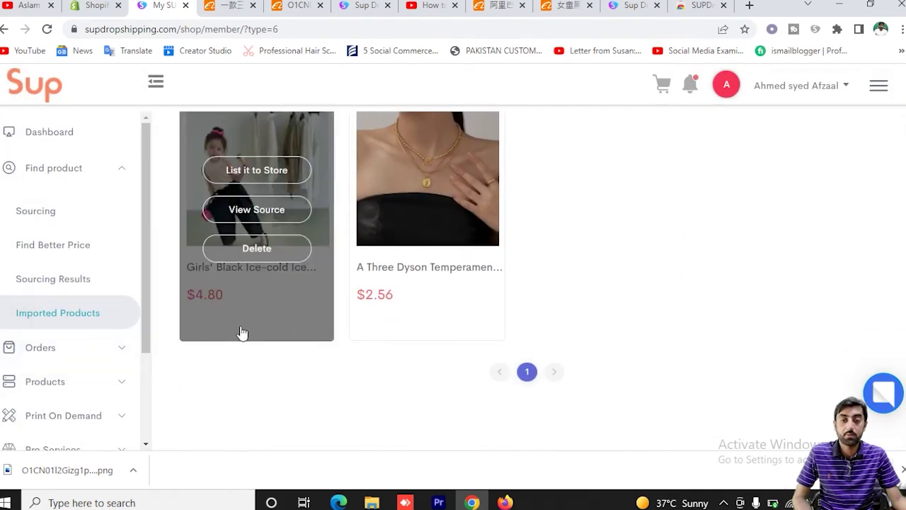
scroll(406, 346, up, 3)
scroll(375, 370, down, 2)
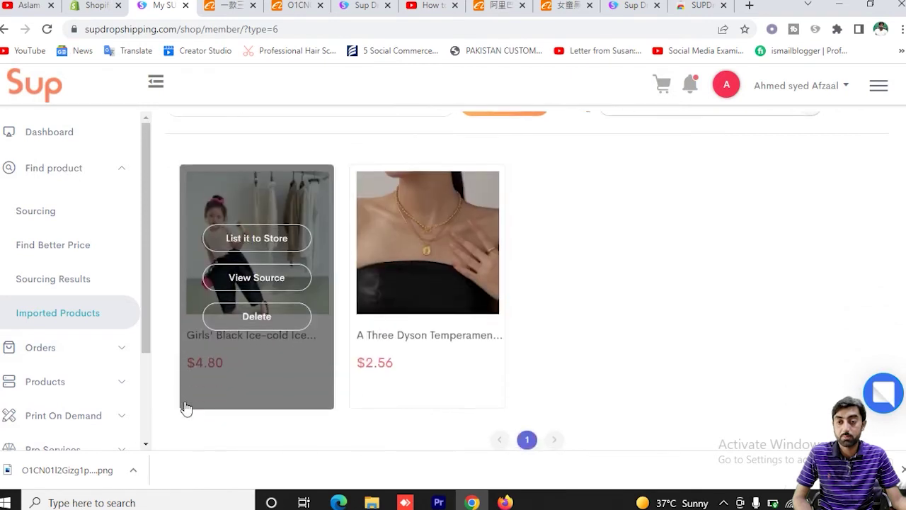
click(75, 421)
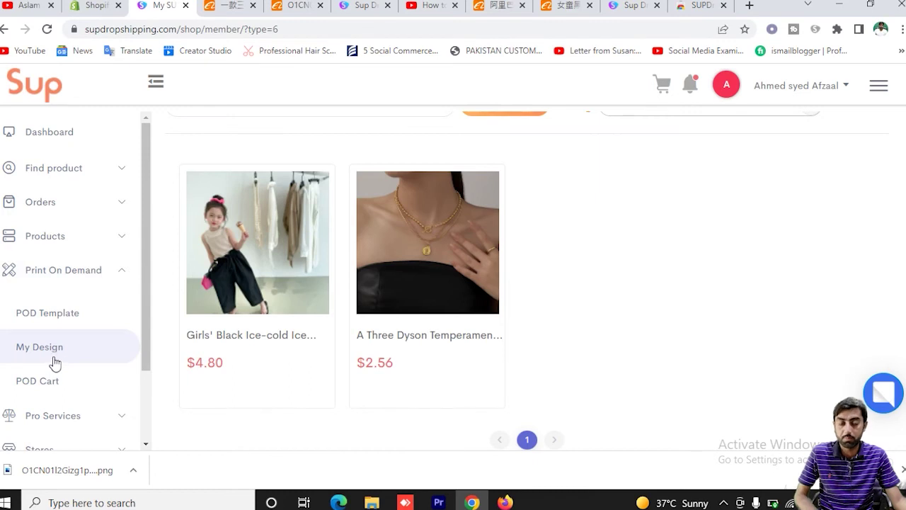
scroll(71, 338, down, 2)
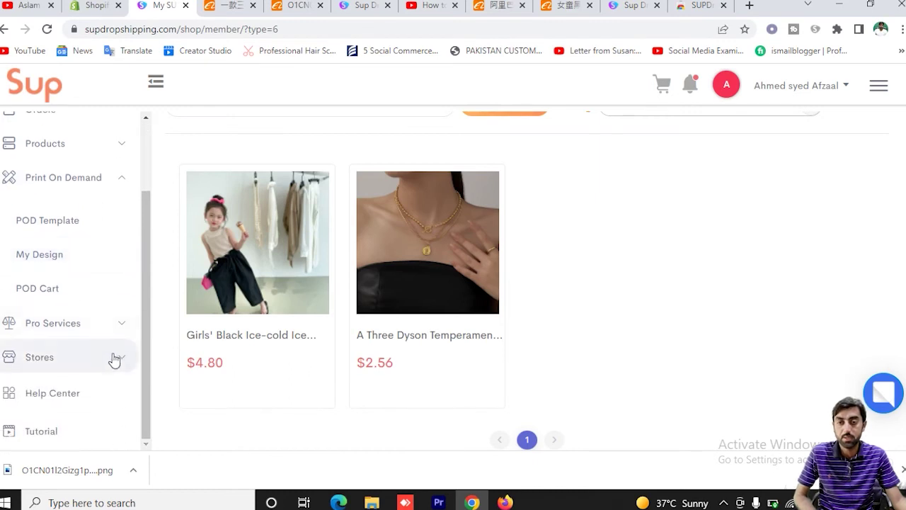
click(81, 328)
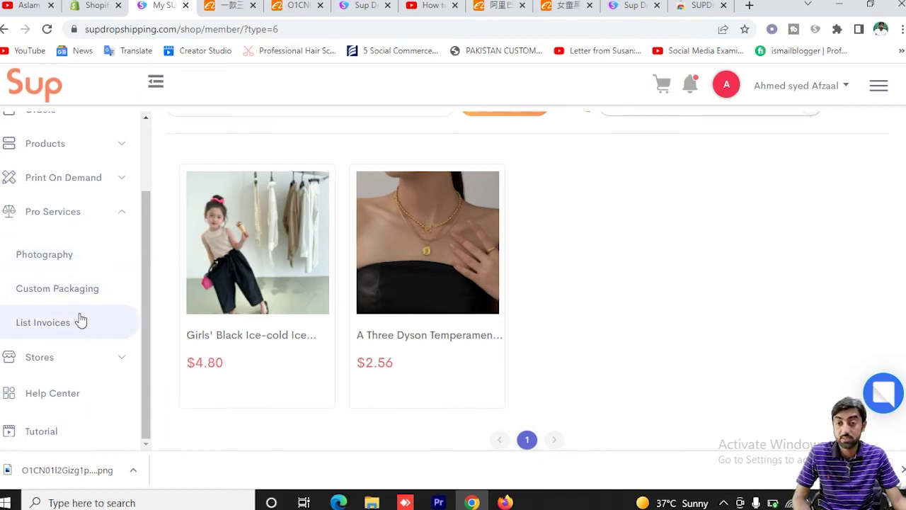
- Examine which store platforms can be connected to Sup Dropshipping, along with the help and tutorial entries
click(62, 363)
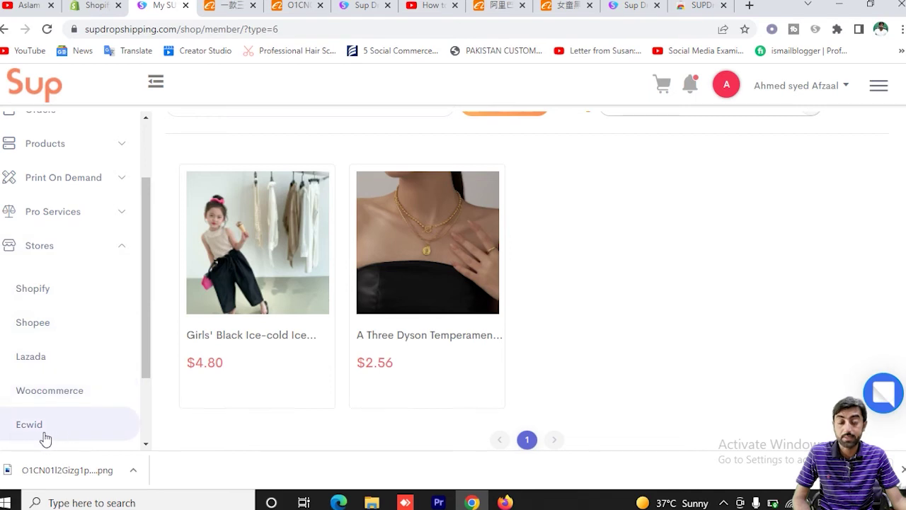
scroll(62, 424, down, 1)
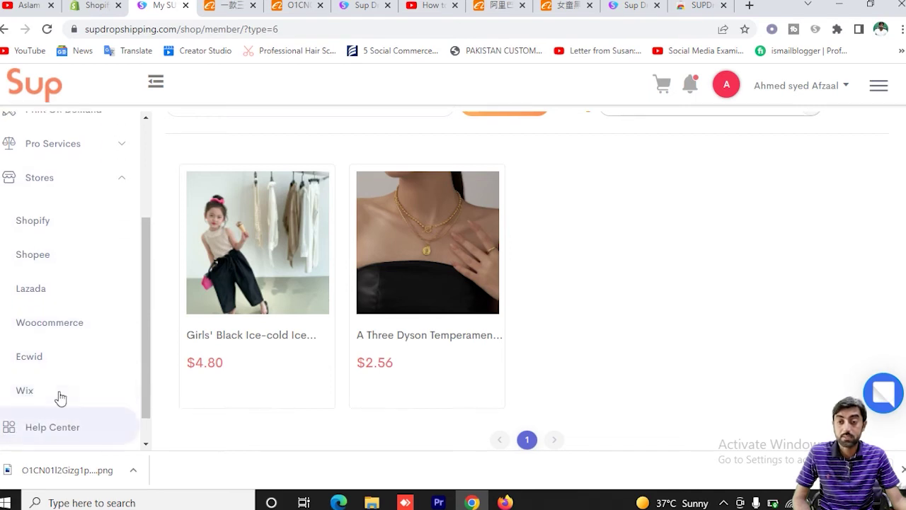
scroll(68, 358, up, 2)
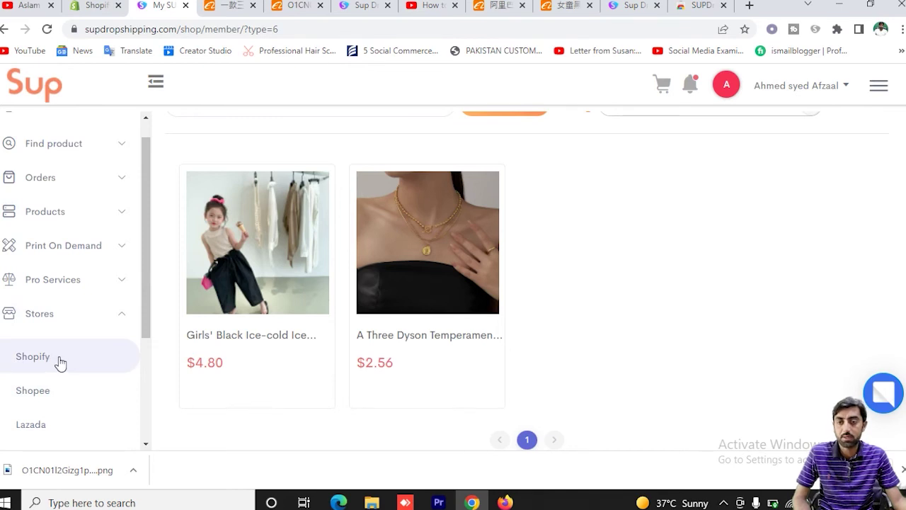
scroll(60, 362, down, 1)
scroll(78, 363, down, 1)
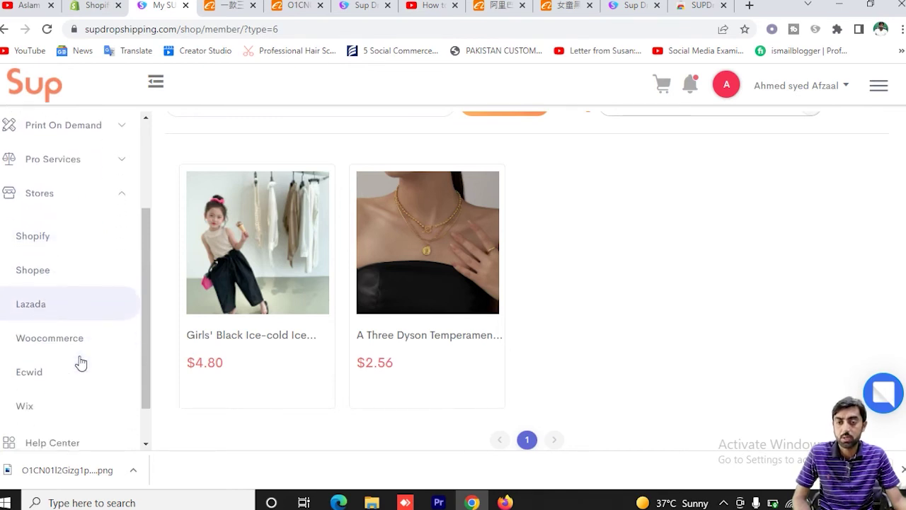
scroll(80, 362, down, 1)
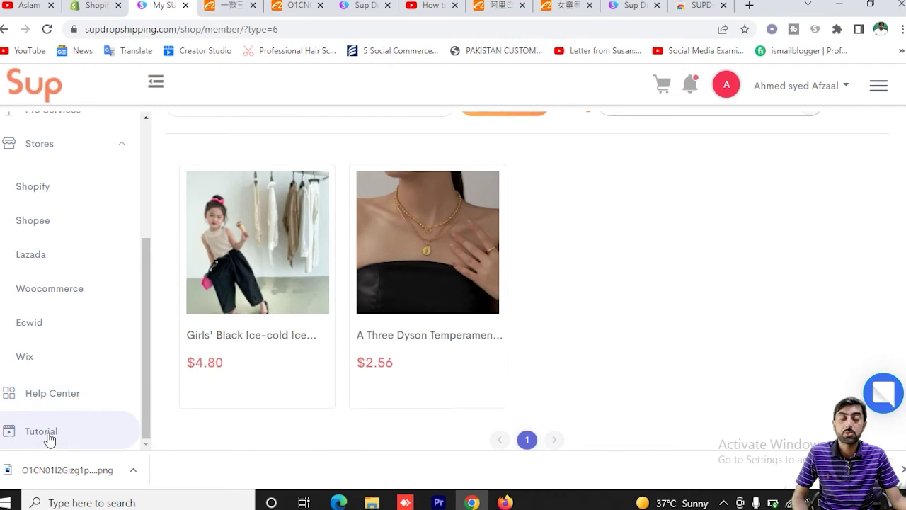
- Reopen the closed 1688.com home page
scroll(540, 312, up, 1)
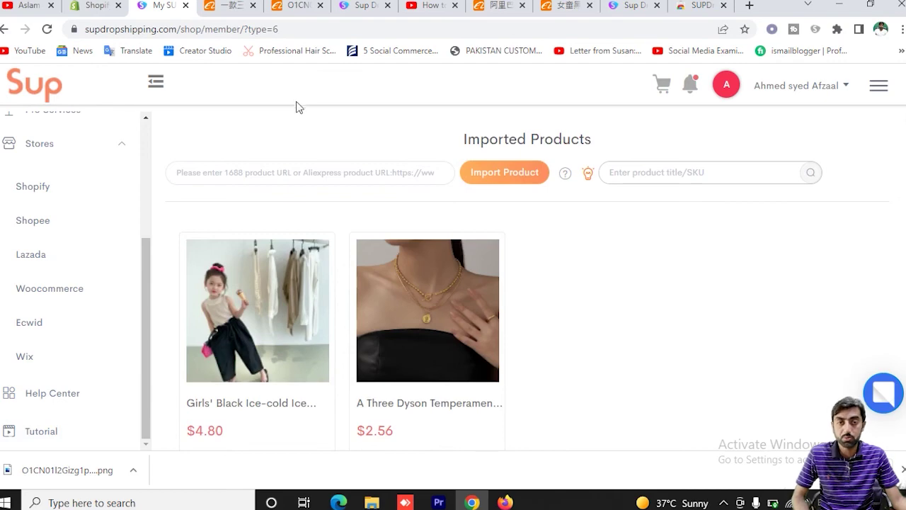
key(ctrl+shift+t)
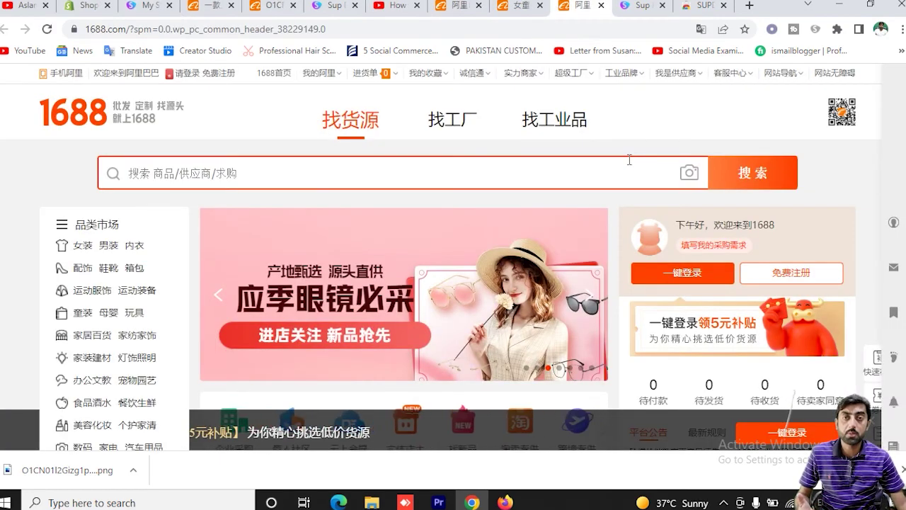